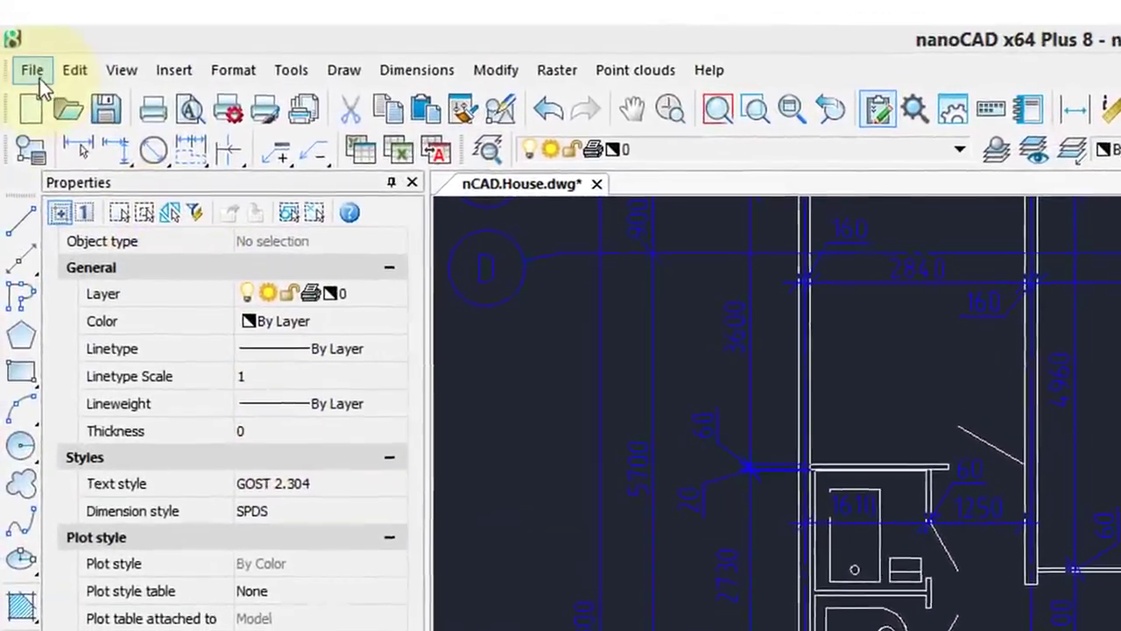
Step: Look through the main menus and the lists of available toolbars and functional panels
{"action": "left_click", "coordinate": [28, 57]}
{"action": "left_click", "coordinate": [76, 71]}
{"action": "left_click", "coordinate": [123, 71]}
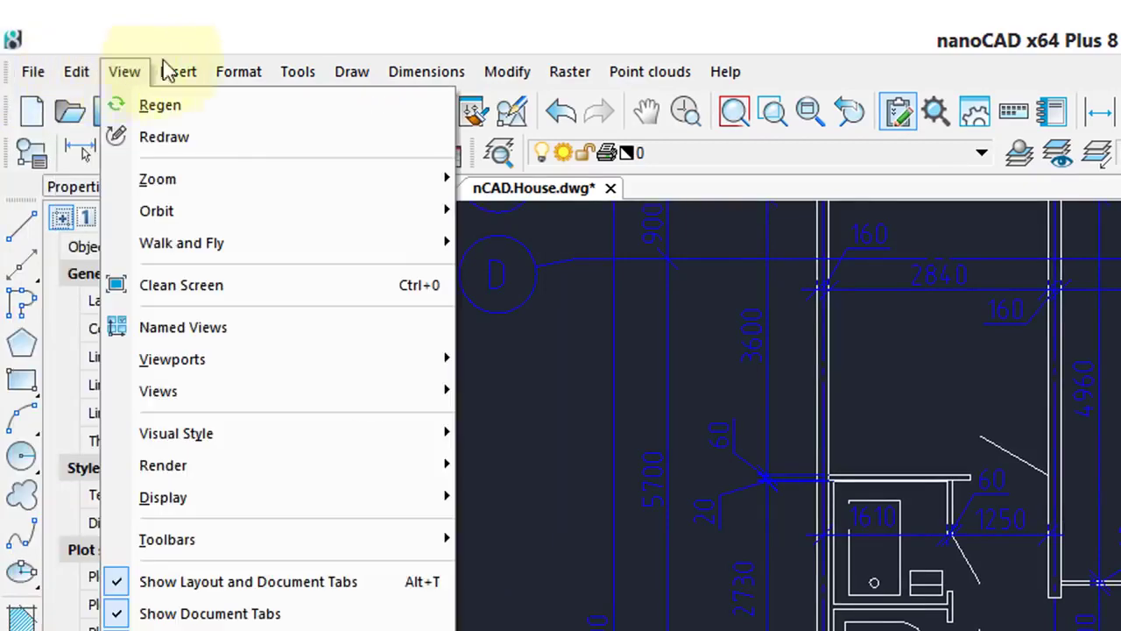
{"action": "mouse_move", "coordinate": [209, 77]}
{"action": "mouse_move", "coordinate": [295, 83]}
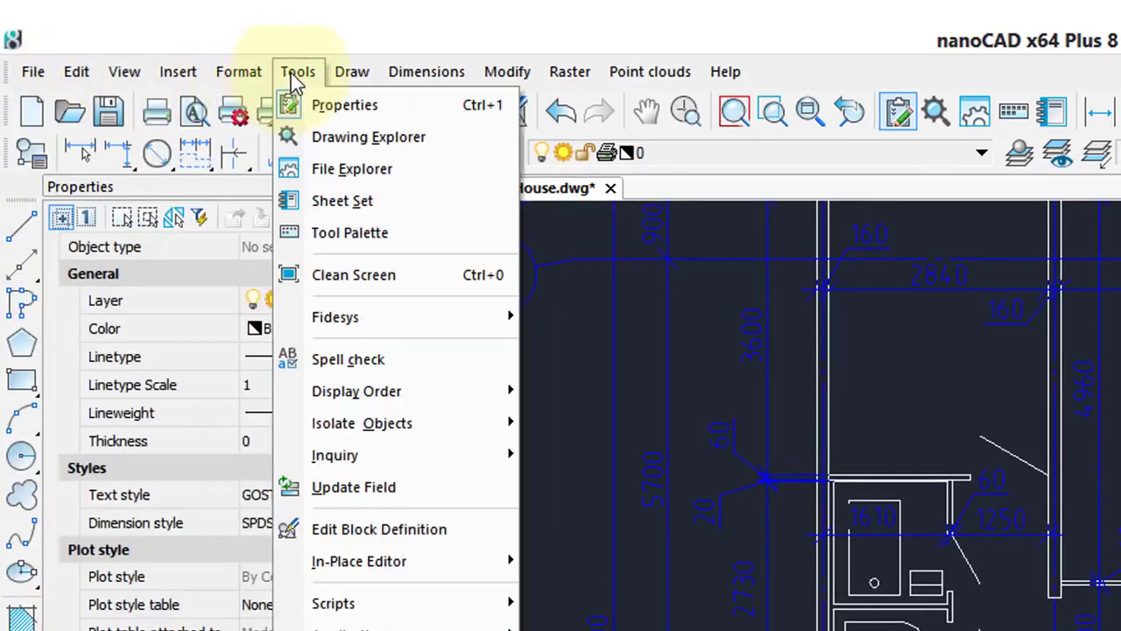
{"action": "right_click", "coordinate": [671, 154]}
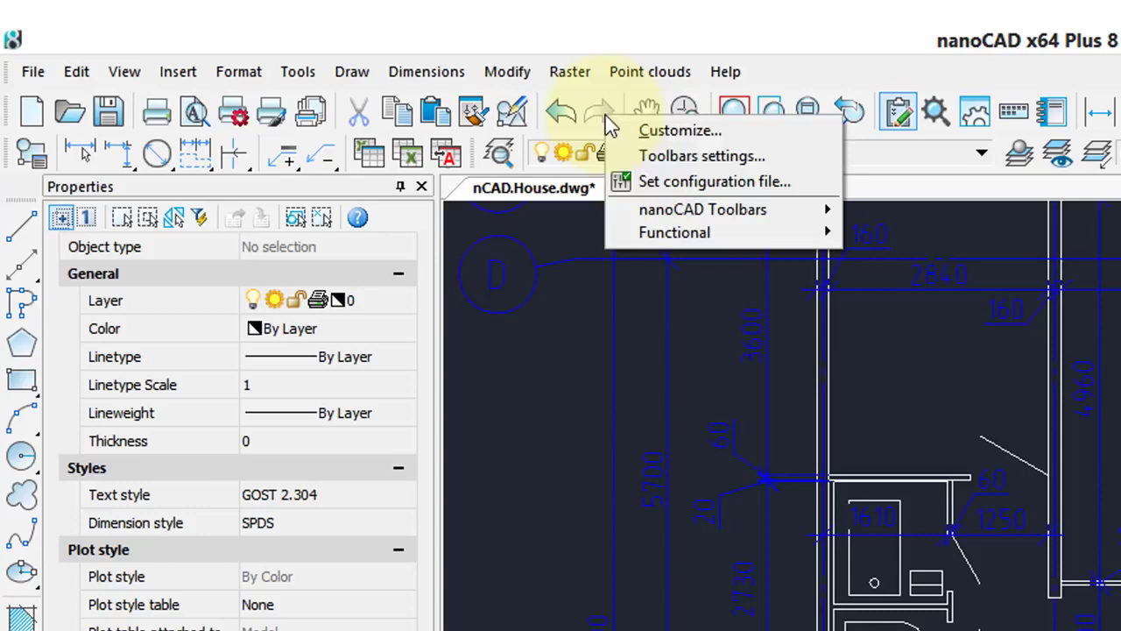
{"action": "mouse_move", "coordinate": [693, 213]}
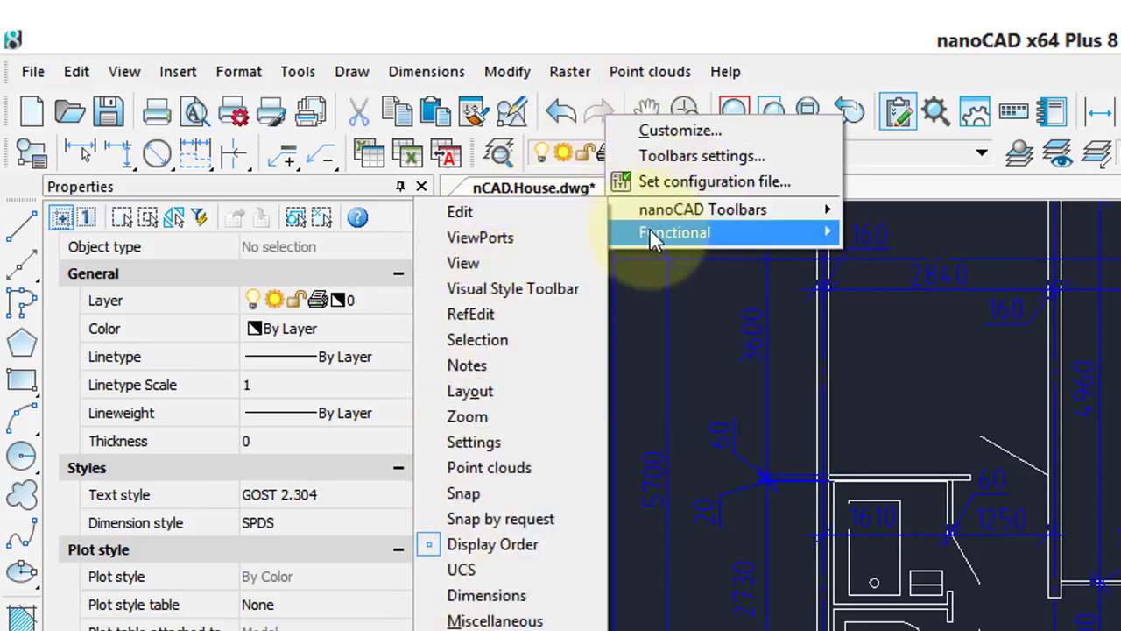
{"action": "mouse_move", "coordinate": [652, 230]}
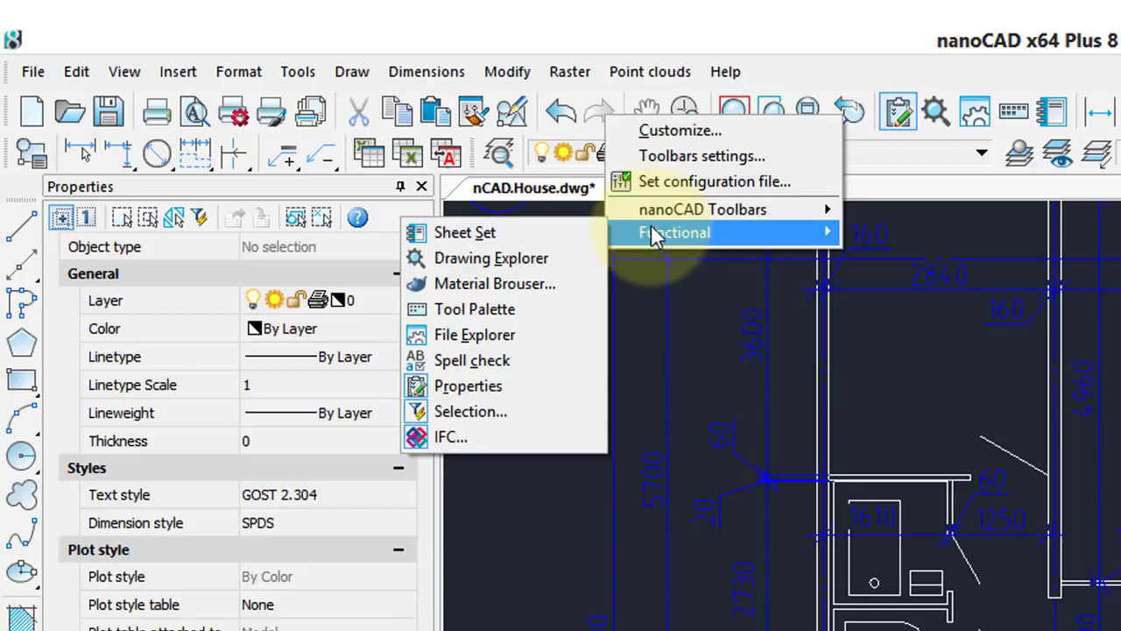
{"action": "key", "text": "Escape"}
{"action": "key", "text": "Escape"}
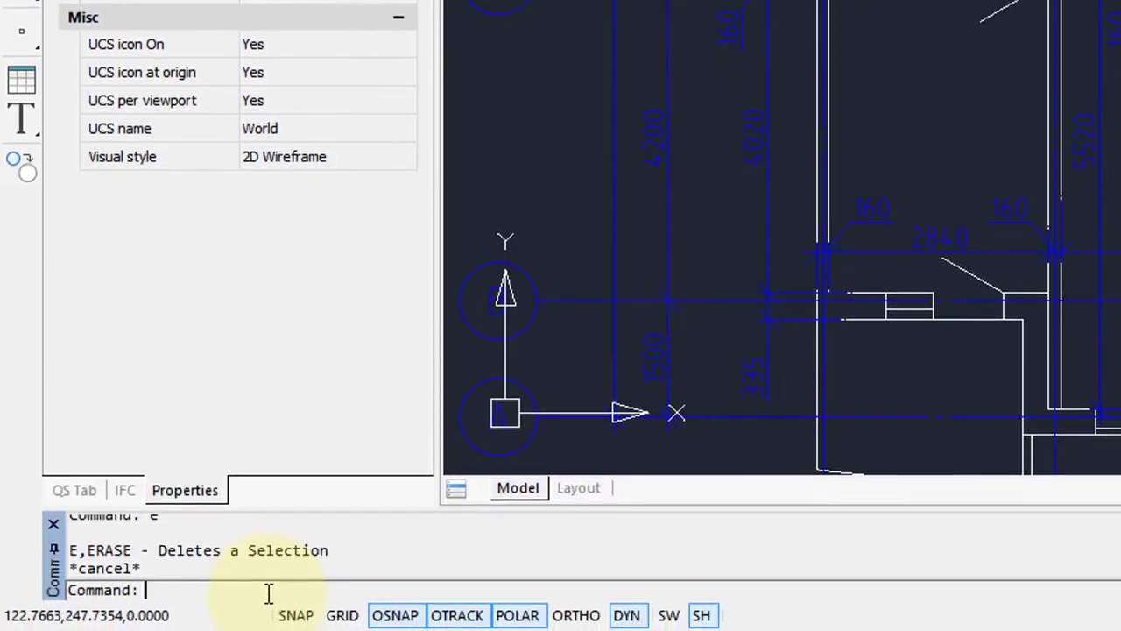
{"action": "type", "text": "lin"}
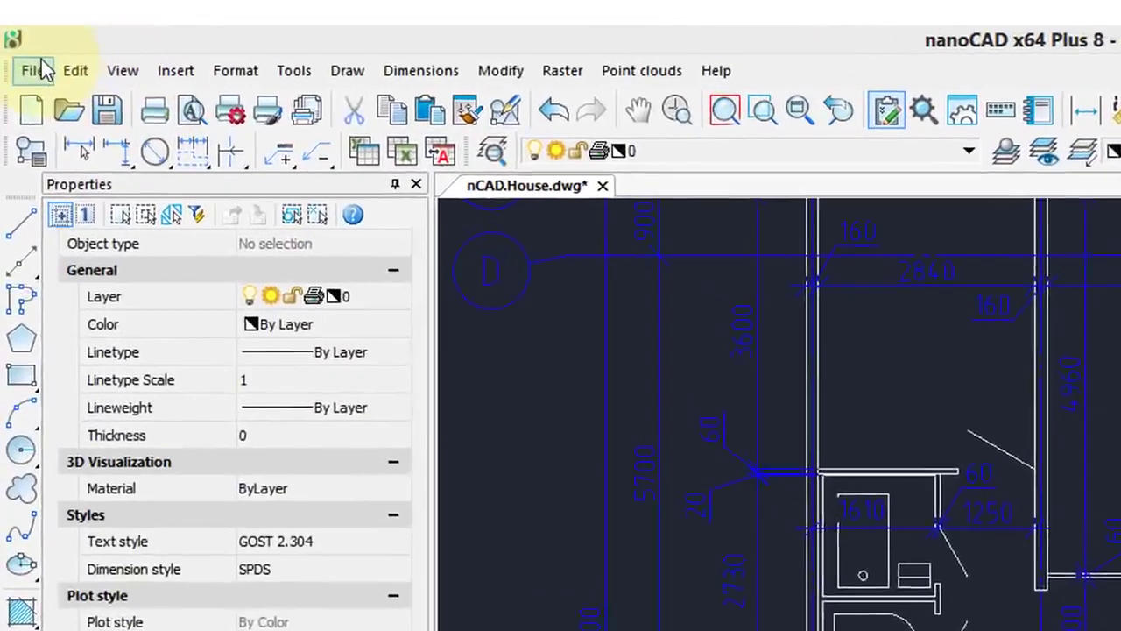
Step: Bring up the file-opening dialog and check which file formats can be opened
{"action": "left_click", "coordinate": [27, 58]}
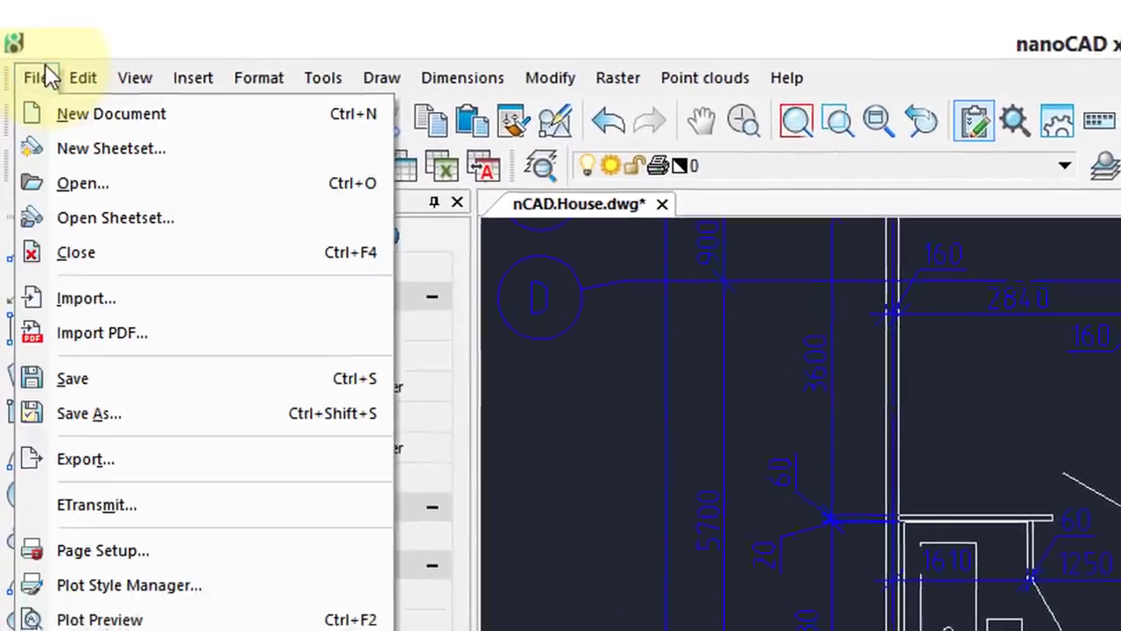
{"action": "left_click", "coordinate": [69, 139]}
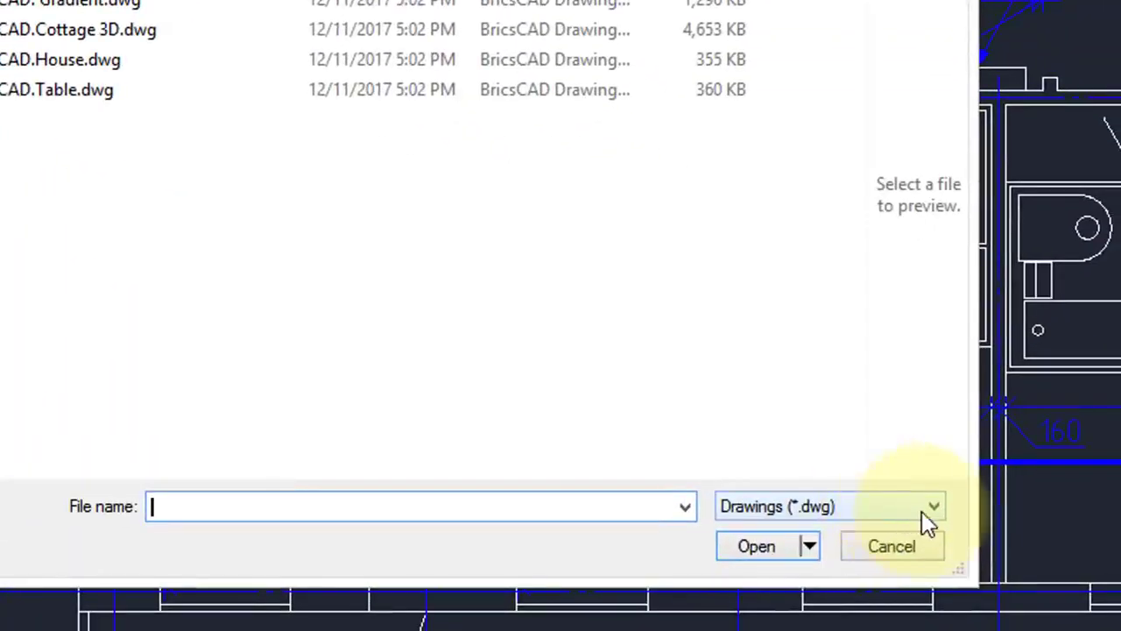
{"action": "left_click", "coordinate": [928, 508]}
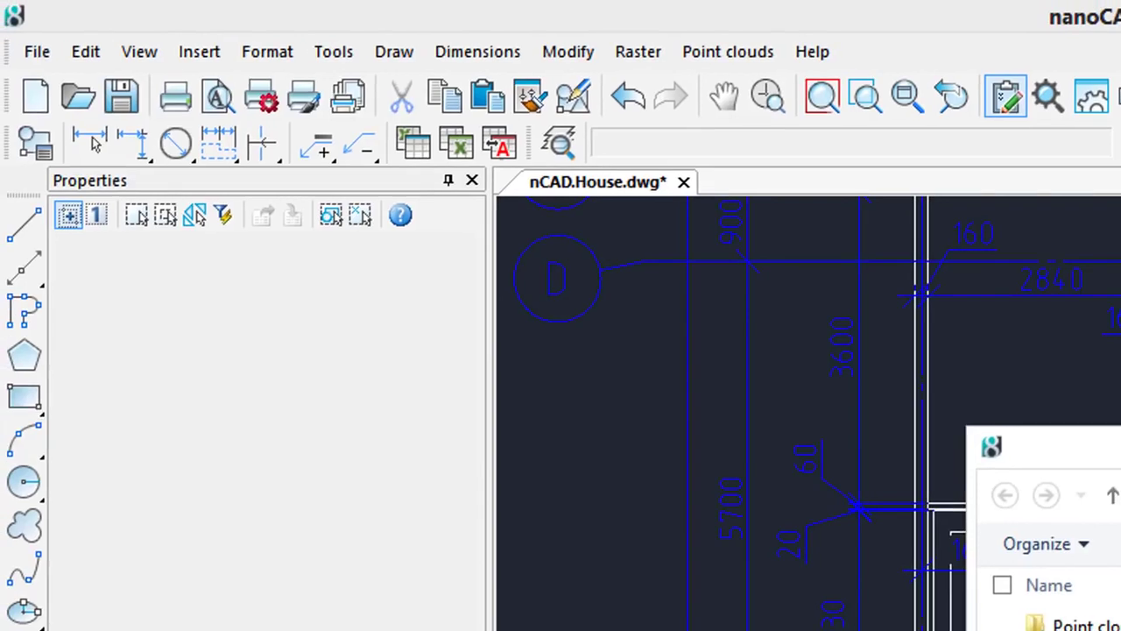
{"action": "left_click", "coordinate": [34, 54]}
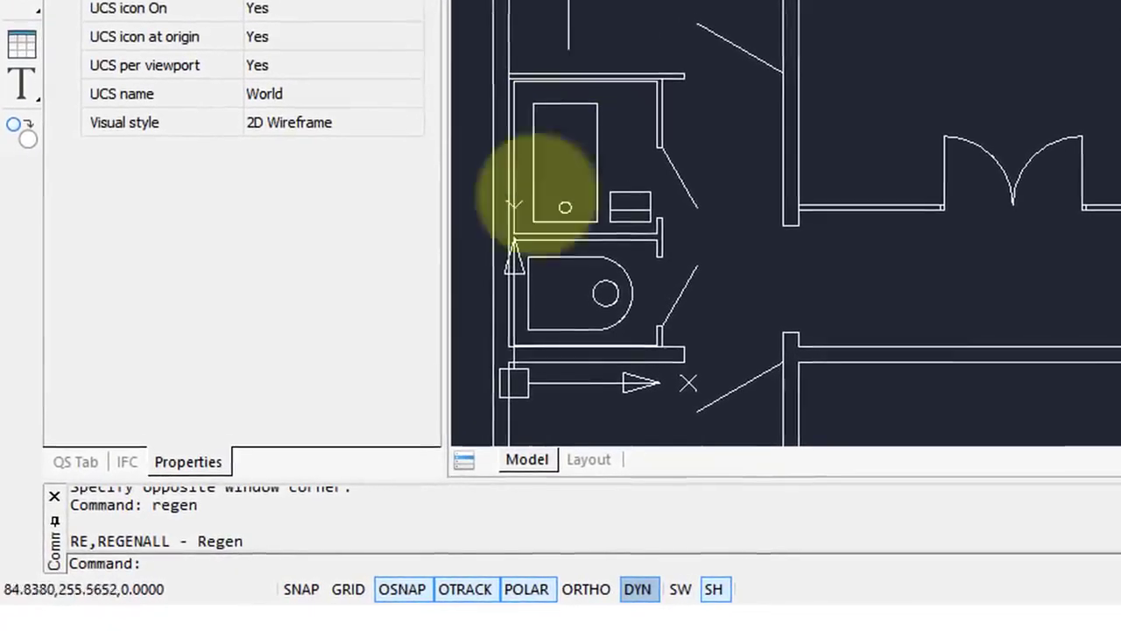
Step: Draw a three-point arc over the house's projecting wall, between its two outer corners, through a point level with the entrance outline's top edge
{"action": "left_click", "coordinate": [346, 569]}
{"action": "type", "text": "ar"}
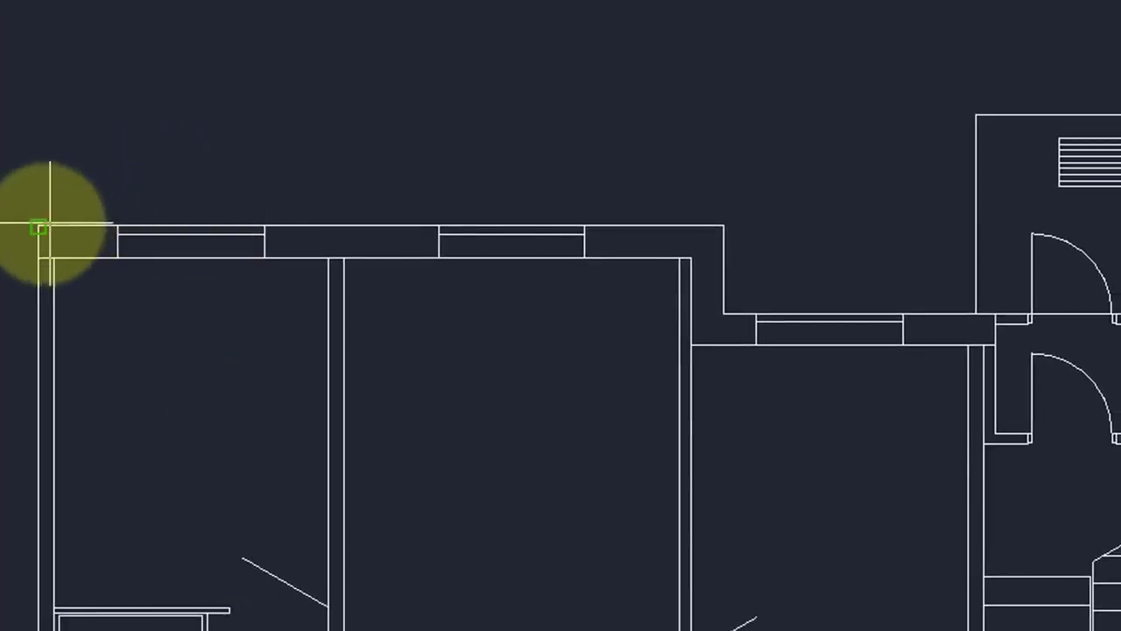
{"action": "left_click", "coordinate": [39, 227]}
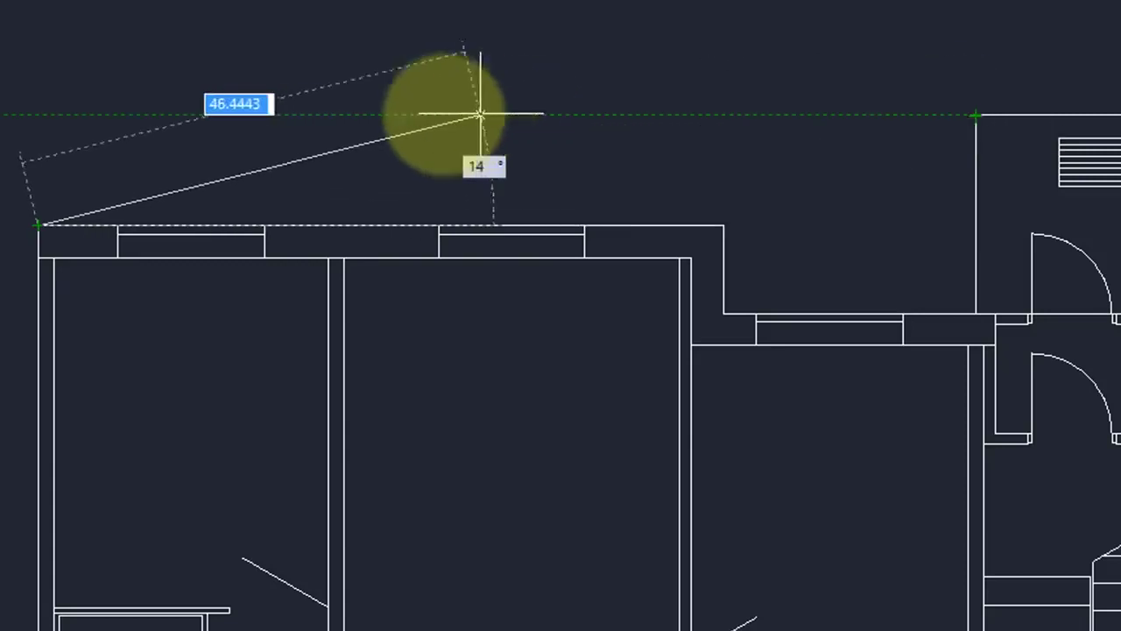
{"action": "left_click", "coordinate": [434, 115]}
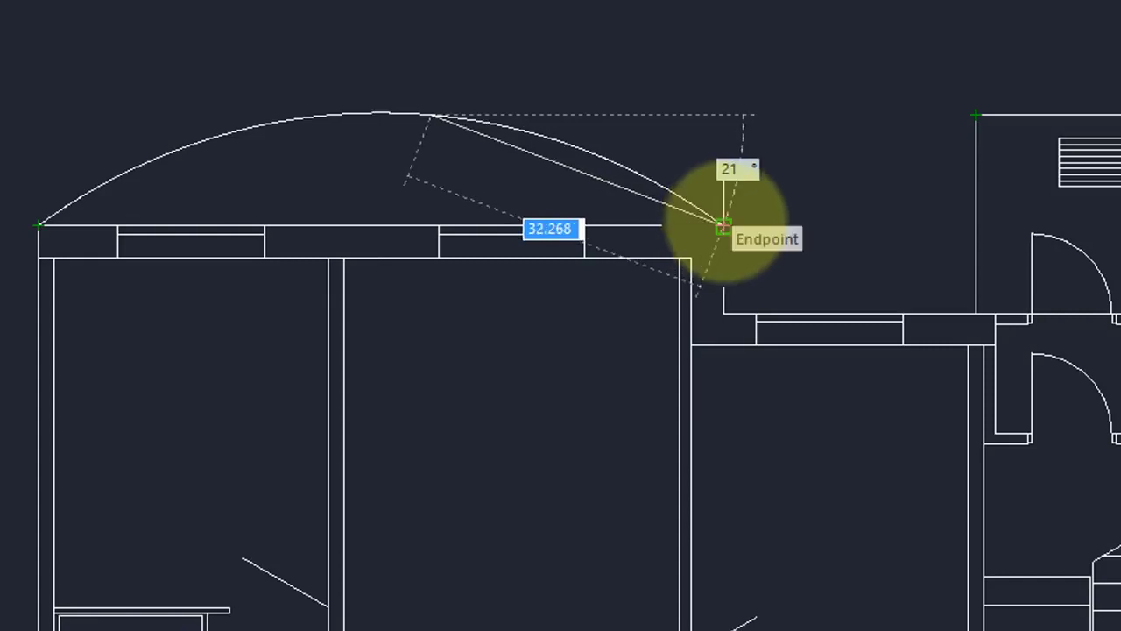
{"action": "left_click", "coordinate": [723, 225]}
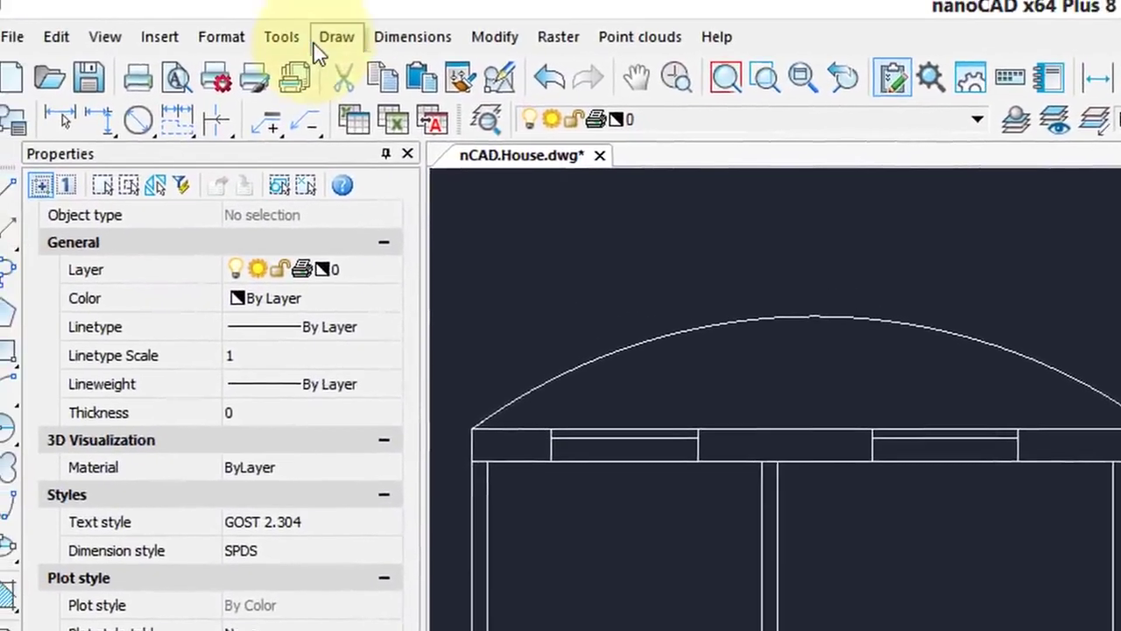
{"action": "left_click", "coordinate": [317, 42]}
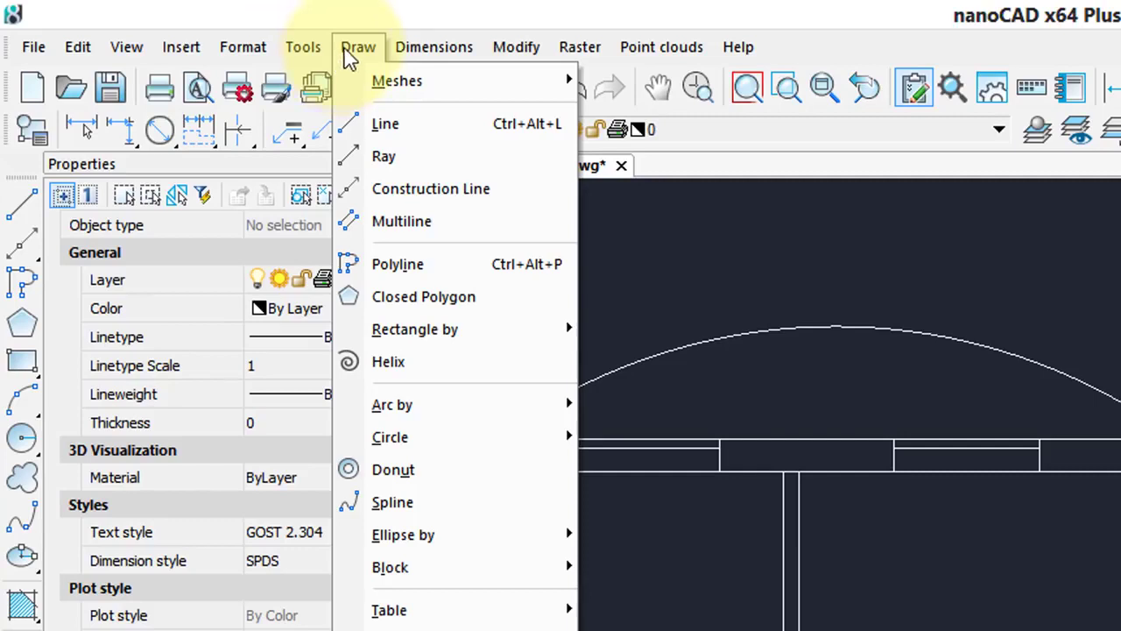
{"action": "mouse_move", "coordinate": [517, 55]}
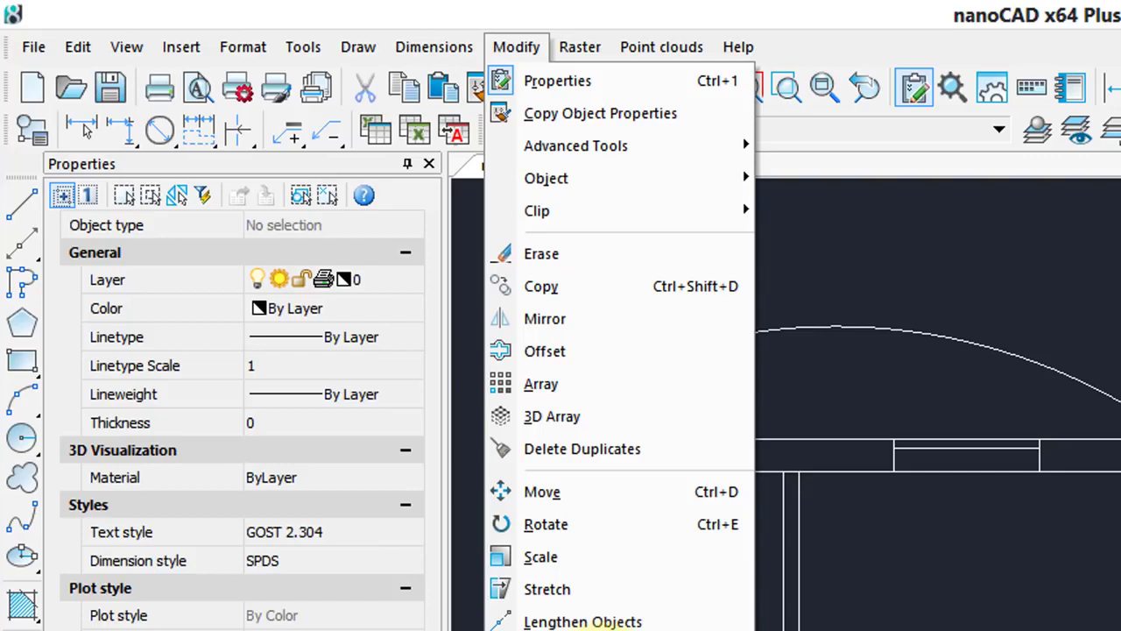
{"action": "mouse_move", "coordinate": [430, 47]}
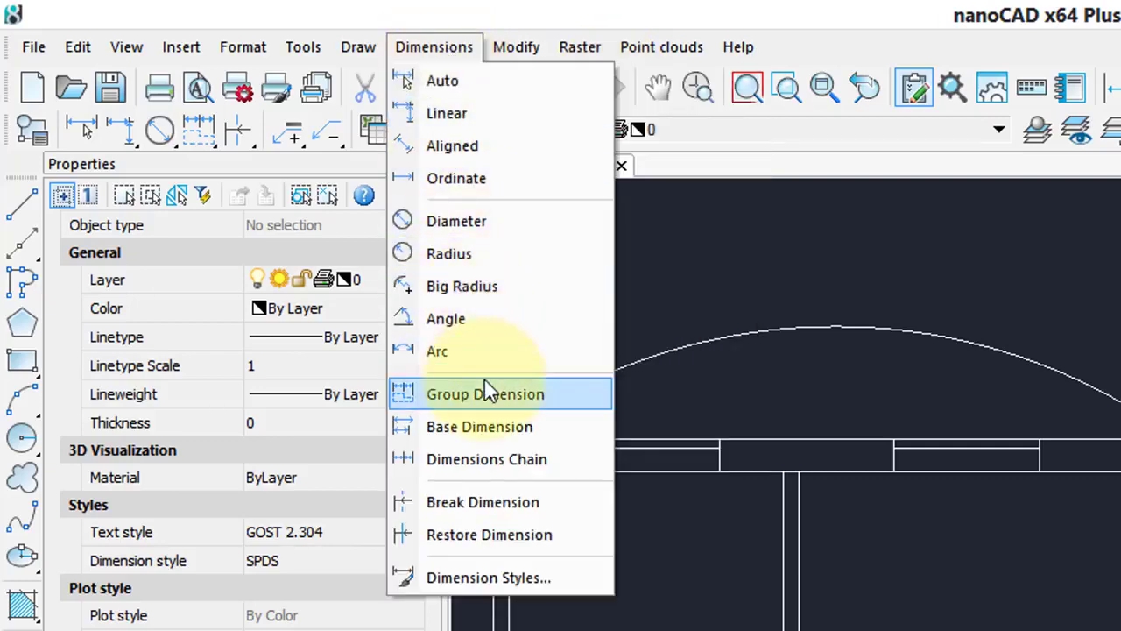
{"action": "mouse_move", "coordinate": [243, 53]}
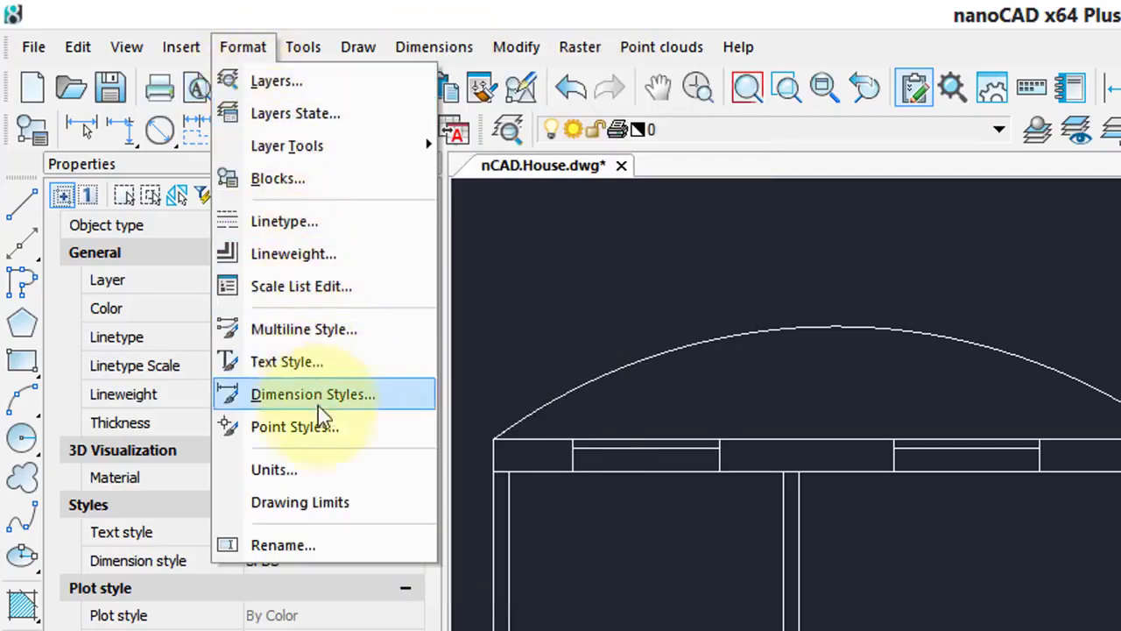
{"action": "key", "text": "Escape"}
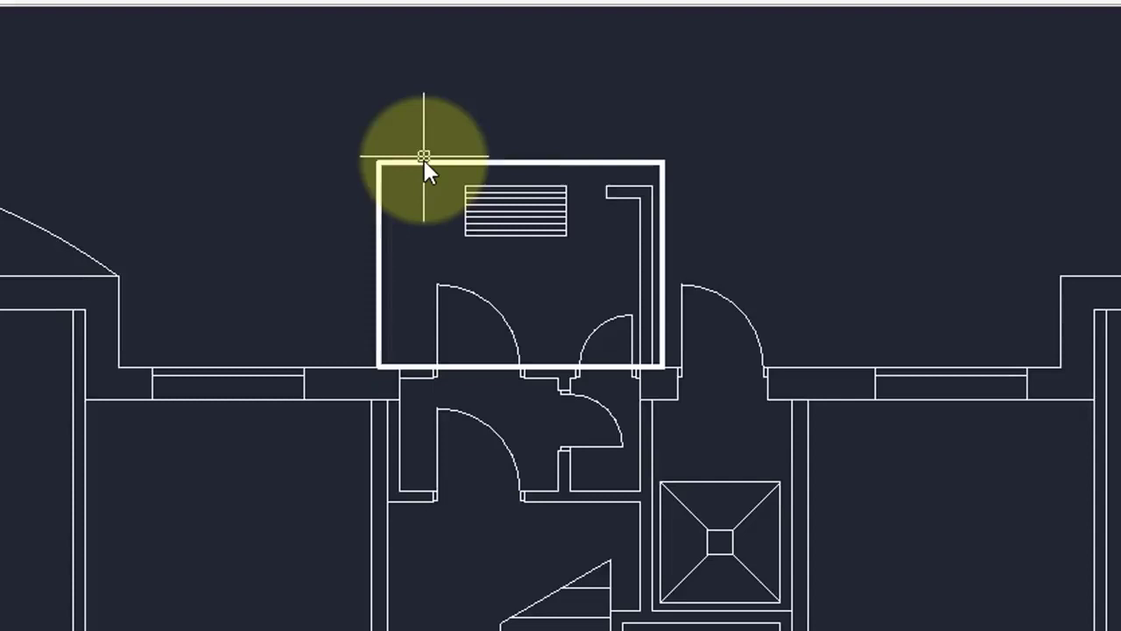
Step: Select the rectangular staircase entrance polyline and stretch its outer edge straight outward from the edge's midpoint
{"action": "mouse_move", "coordinate": [457, 161]}
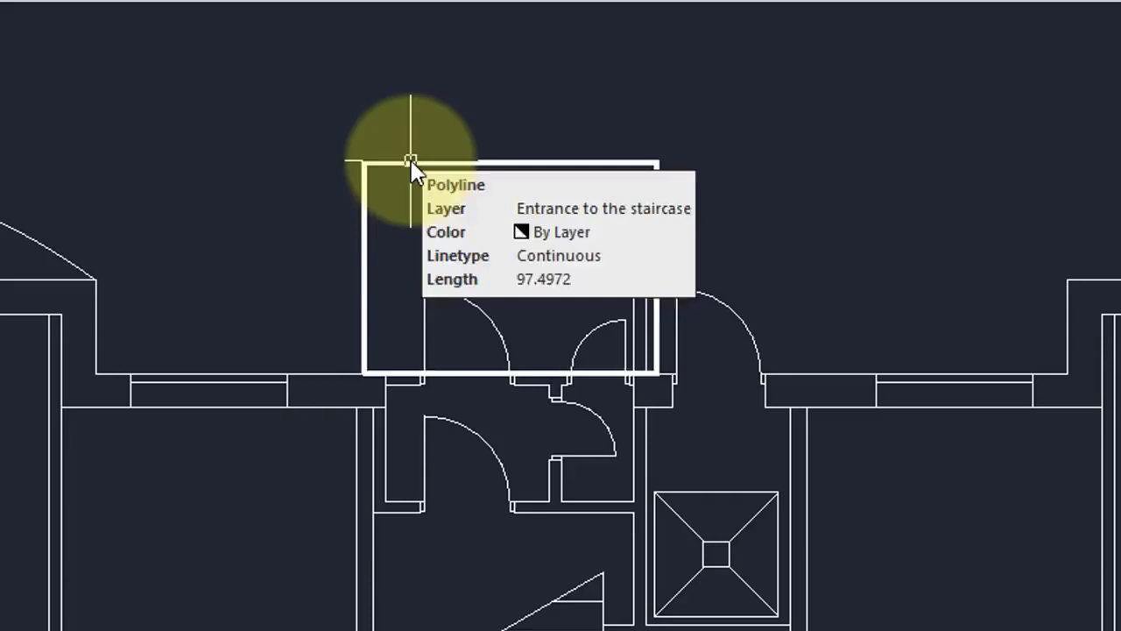
{"action": "left_click", "coordinate": [411, 163]}
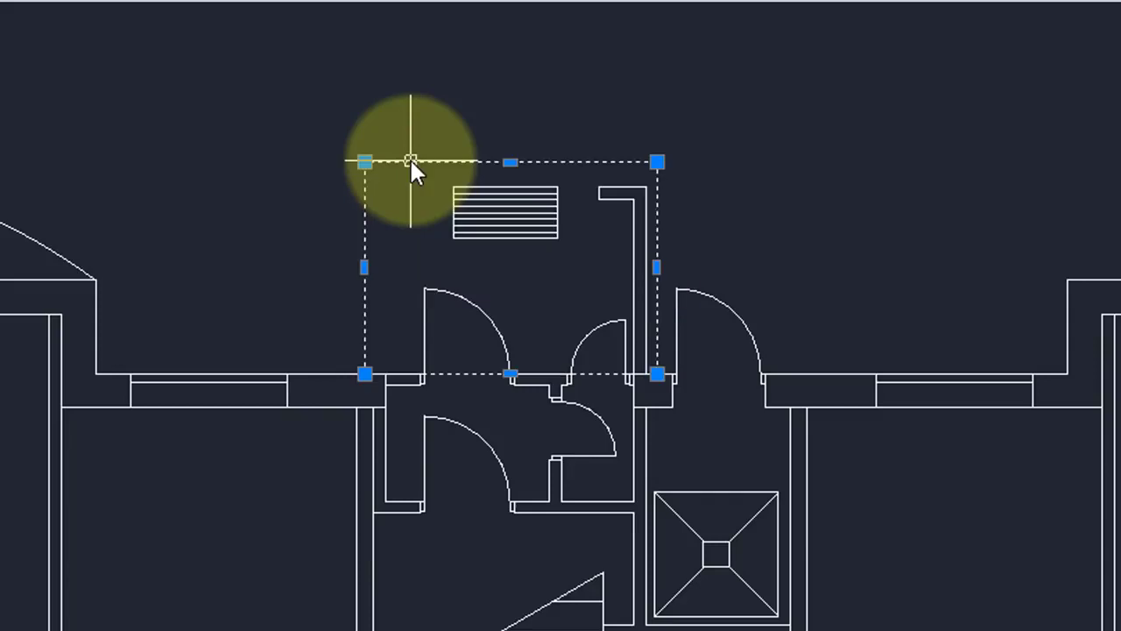
{"action": "left_click", "coordinate": [365, 161]}
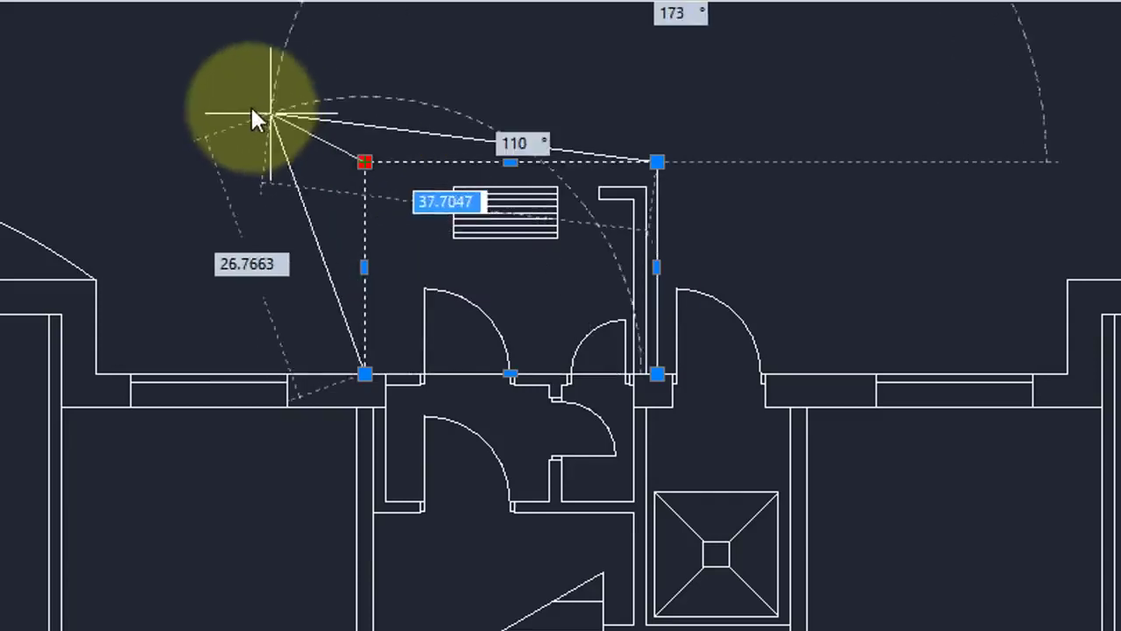
{"action": "left_click", "coordinate": [364, 159]}
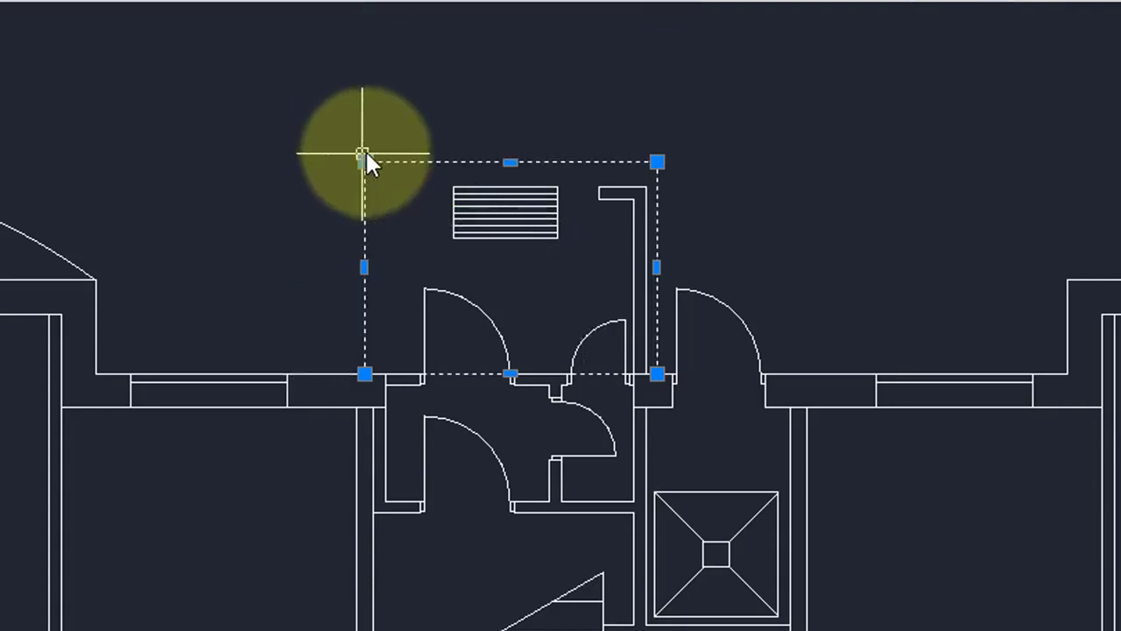
{"action": "left_click", "coordinate": [510, 162]}
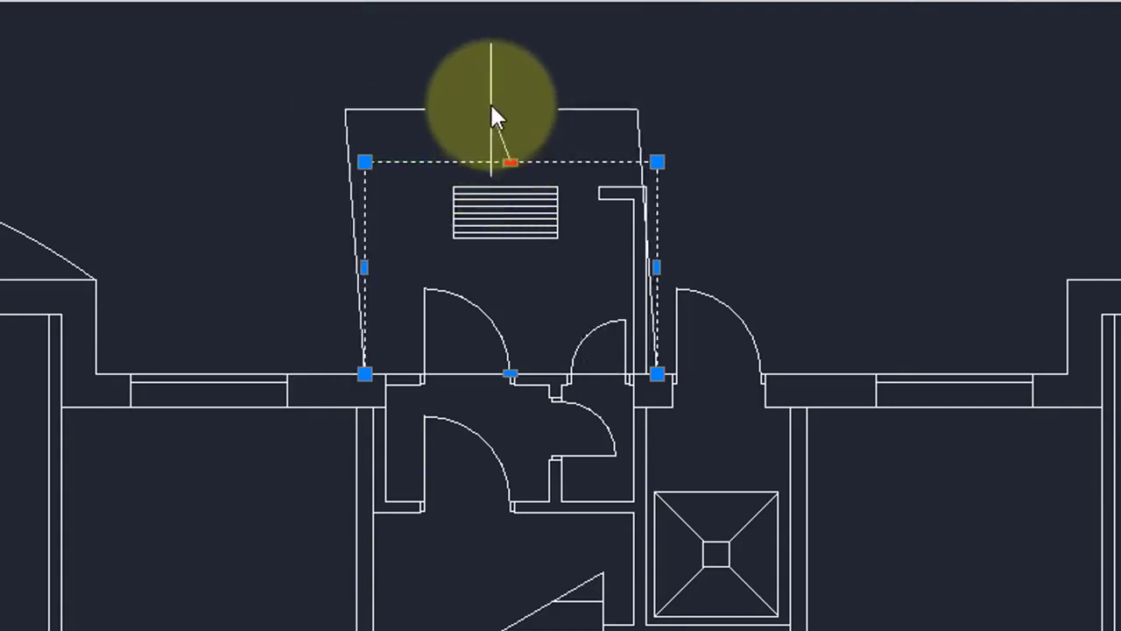
{"action": "left_click", "coordinate": [511, 89]}
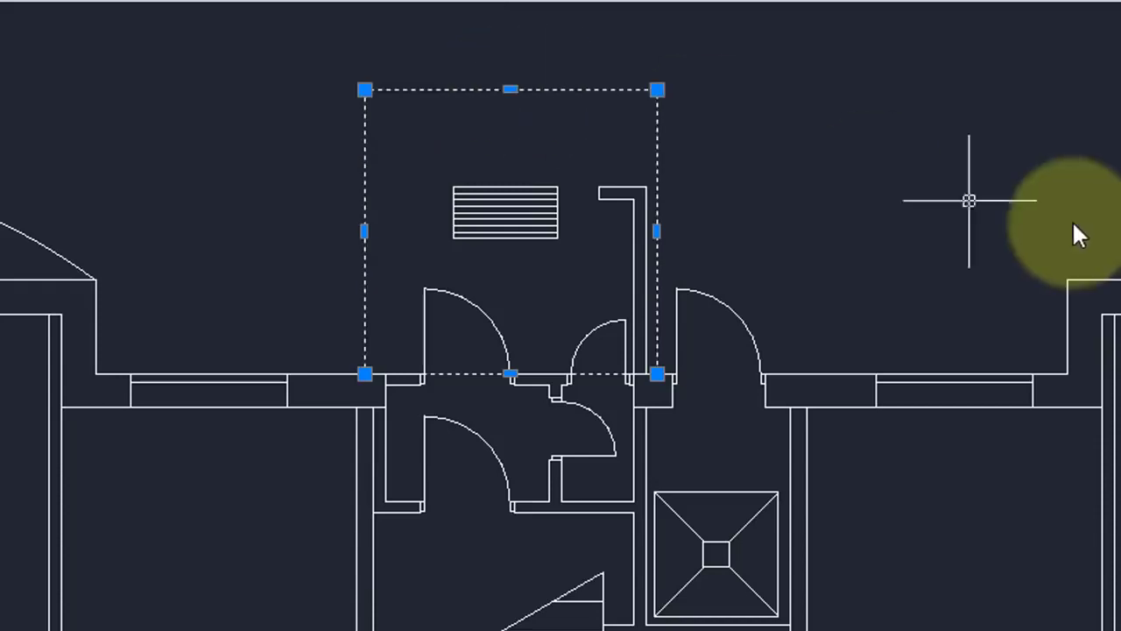
{"action": "key", "text": "Escape"}
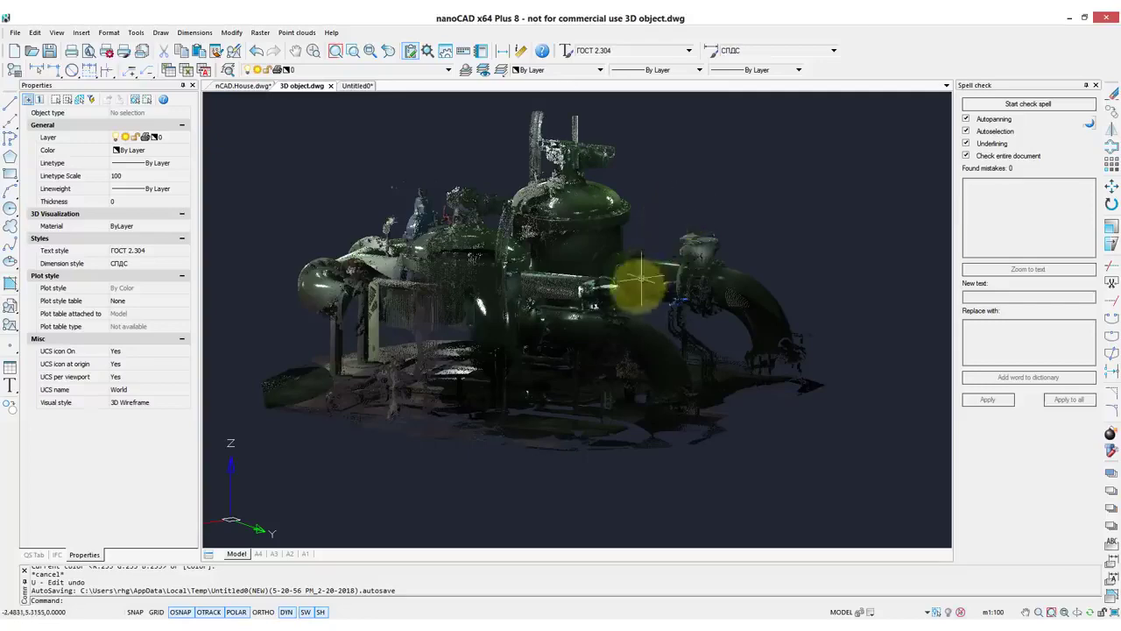
Step: Inspect the scanned piping equipment in the 3D object drawing from different angles
{"action": "middle_click_drag", "start_coordinate": [581, 283], "coordinate": [694, 335], "text": "shift"}
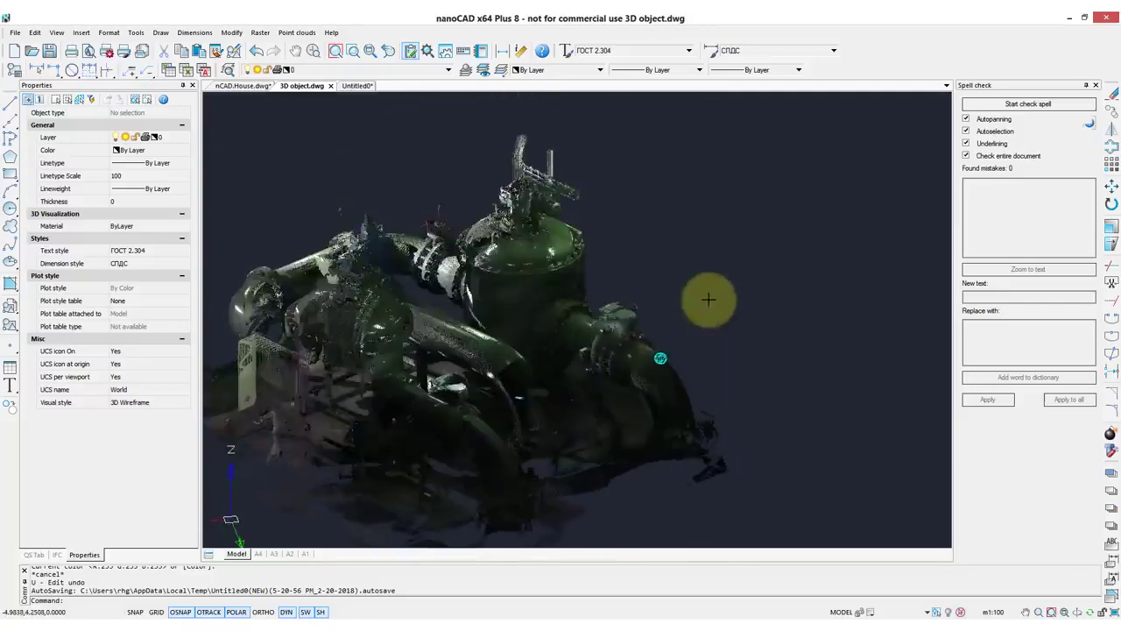
{"action": "middle_click_drag", "start_coordinate": [709, 300], "coordinate": [676, 308], "text": "shift"}
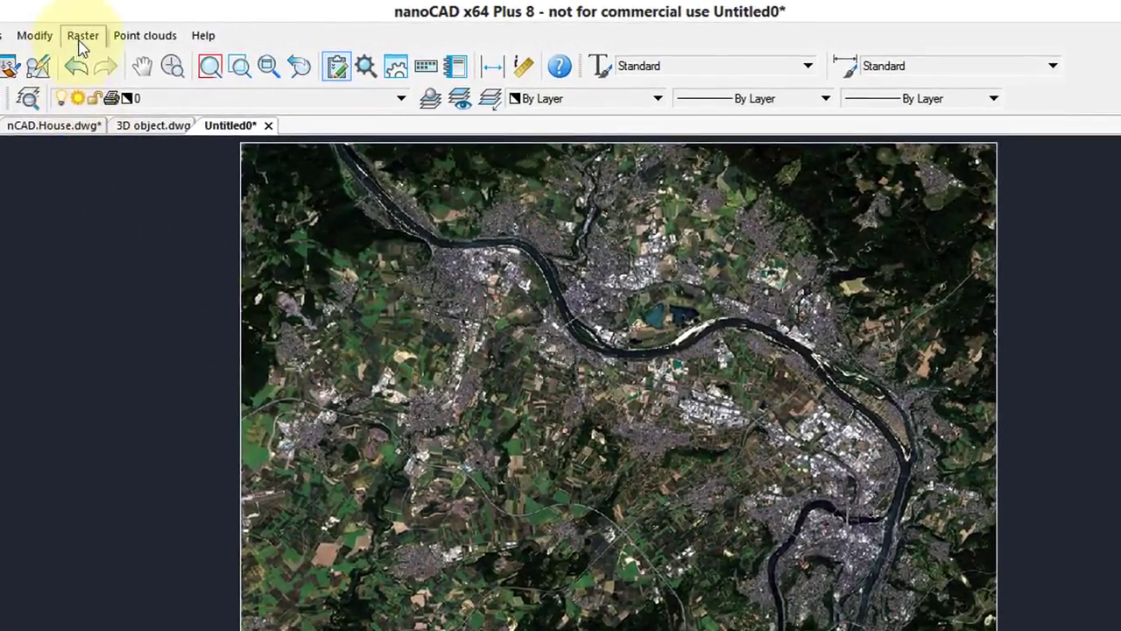
Step: Draw a freehand raster Pencil stroke on the satellite image, from the river's upper stretch to its middle bend
{"action": "left_click", "coordinate": [95, 36]}
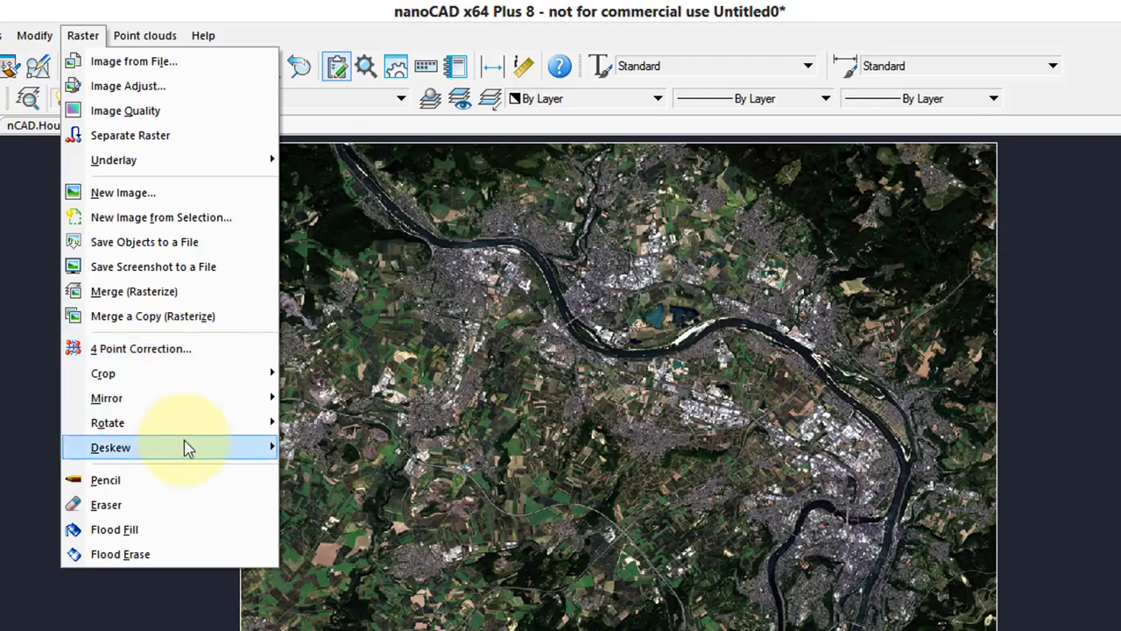
{"action": "mouse_move", "coordinate": [184, 445]}
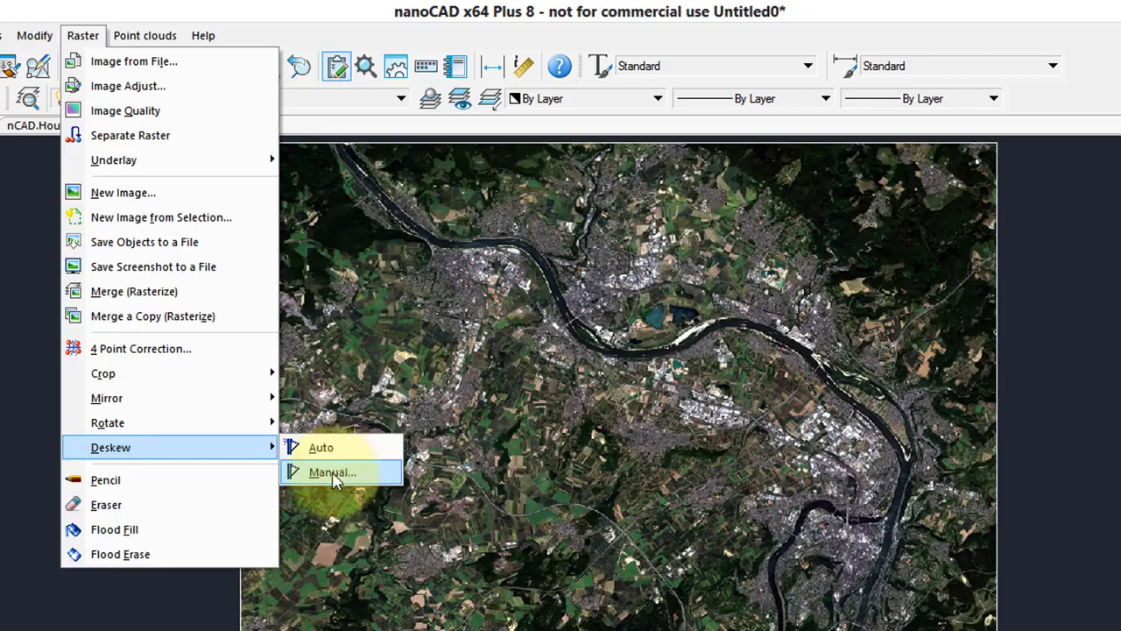
{"action": "left_click", "coordinate": [146, 484]}
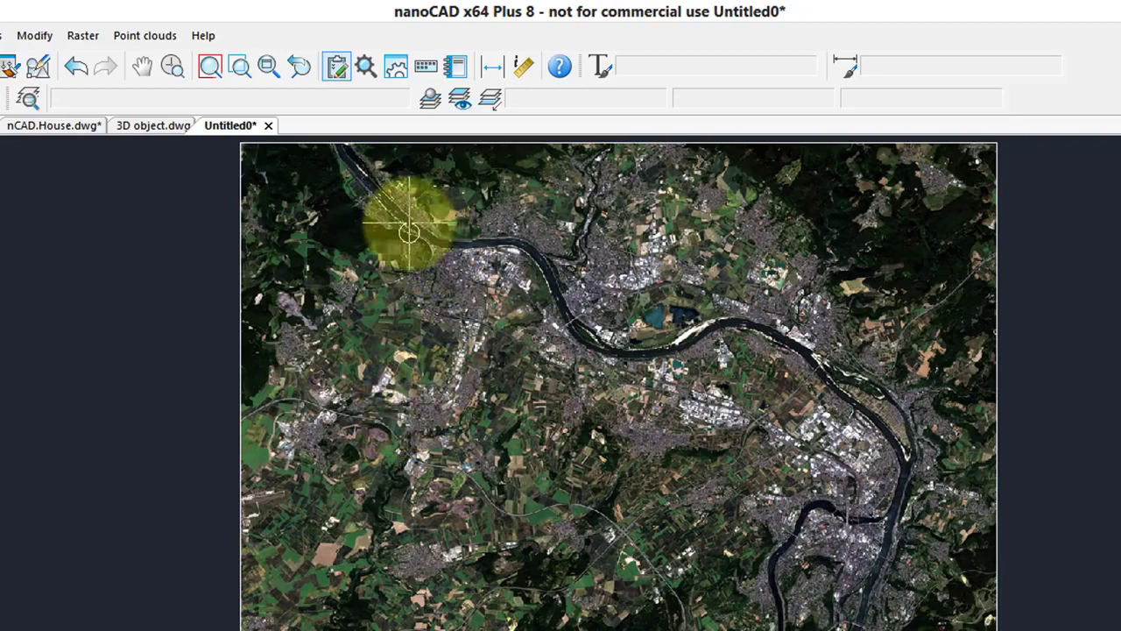
{"action": "mouse_move", "coordinate": [411, 228]}
{"action": "left_mouse_down"}
{"action": "mouse_move", "coordinate": [534, 245]}
{"action": "mouse_move", "coordinate": [608, 347]}
{"action": "mouse_move", "coordinate": [643, 354]}
{"action": "mouse_move", "coordinate": [704, 333]}
{"action": "left_mouse_up"}
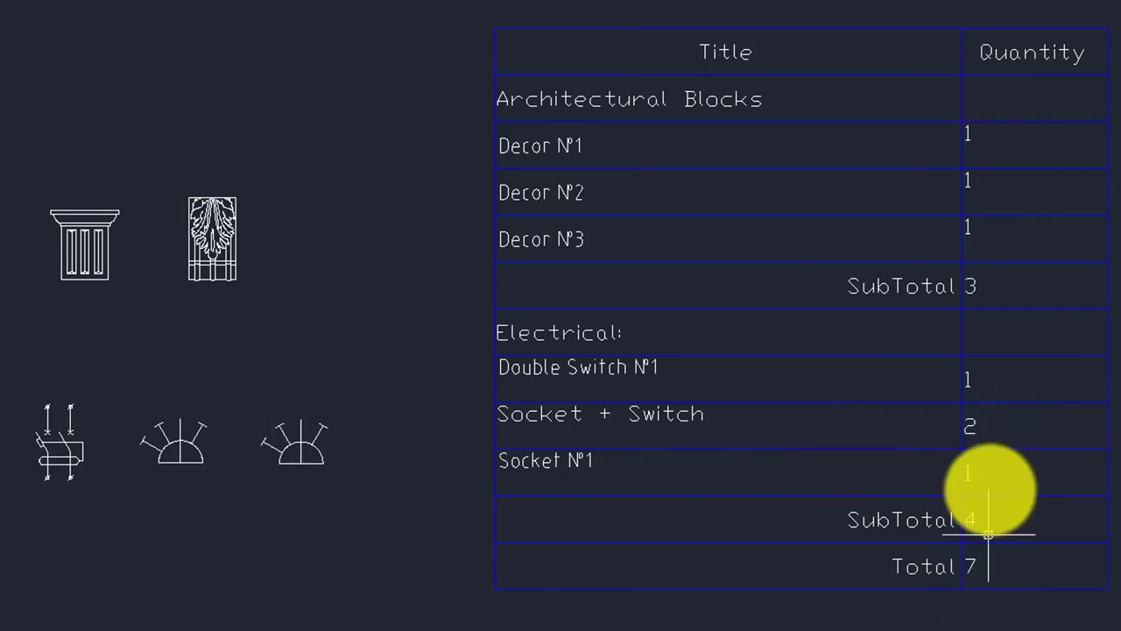
Step: Open the architectural and electrical block quantity table in the table editor
{"action": "left_click", "coordinate": [978, 544]}
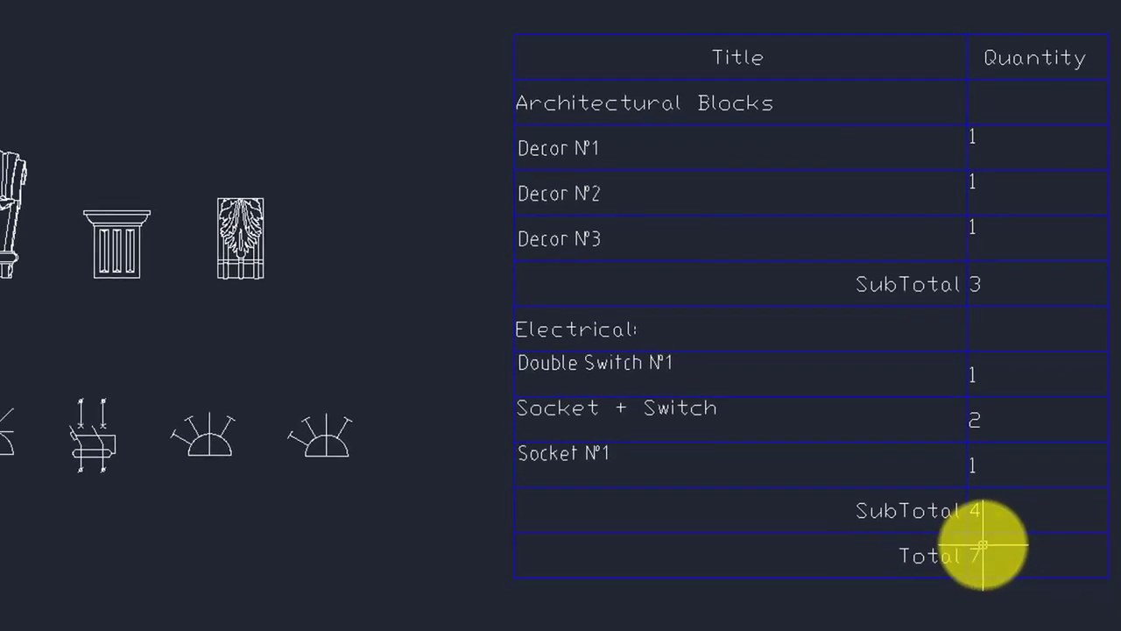
{"action": "right_click", "coordinate": [626, 111]}
{"action": "left_click", "coordinate": [652, 120]}
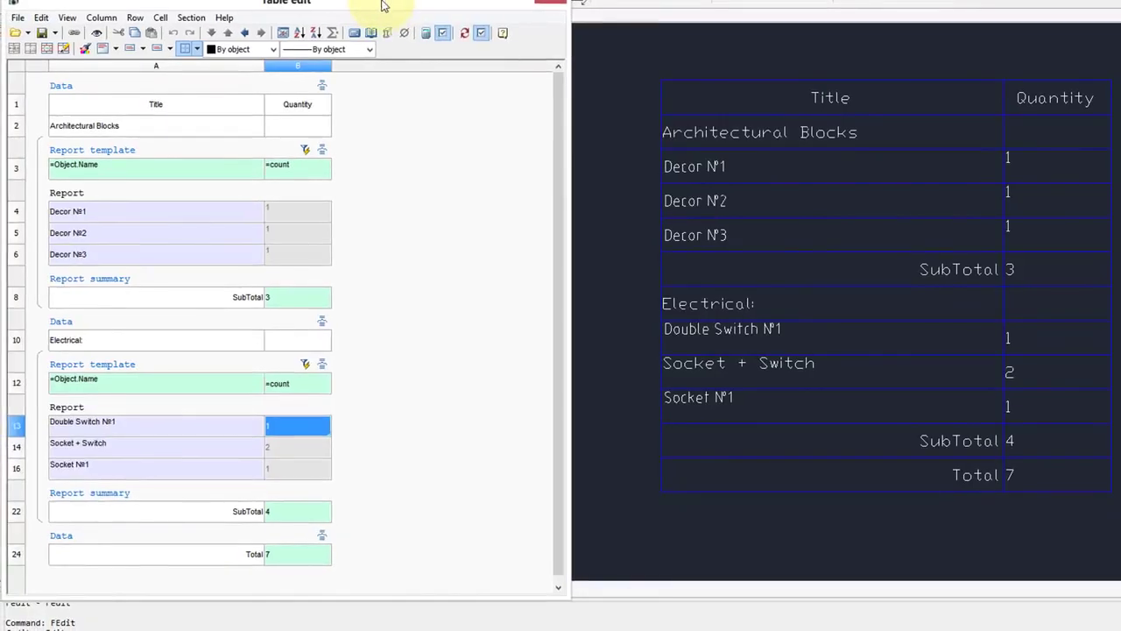
Step: Examine the architectural report template's object name expression in the expression builder, along with its count and quantity cells
{"action": "left_click_drag", "start_coordinate": [382, 6], "coordinate": [475, 11]}
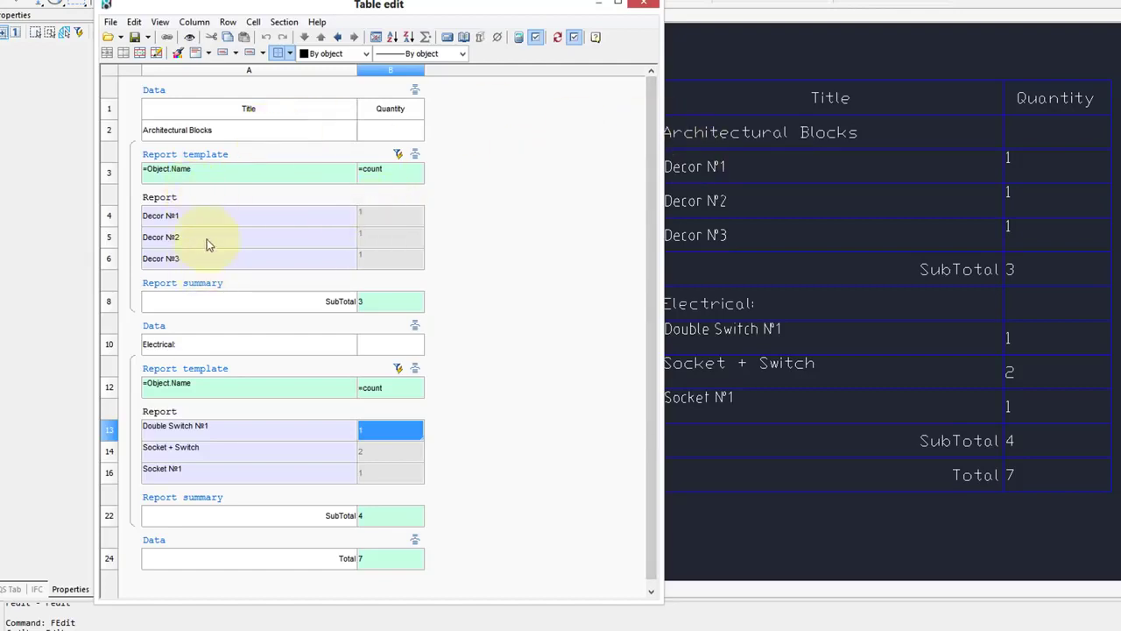
{"action": "left_click", "coordinate": [200, 175]}
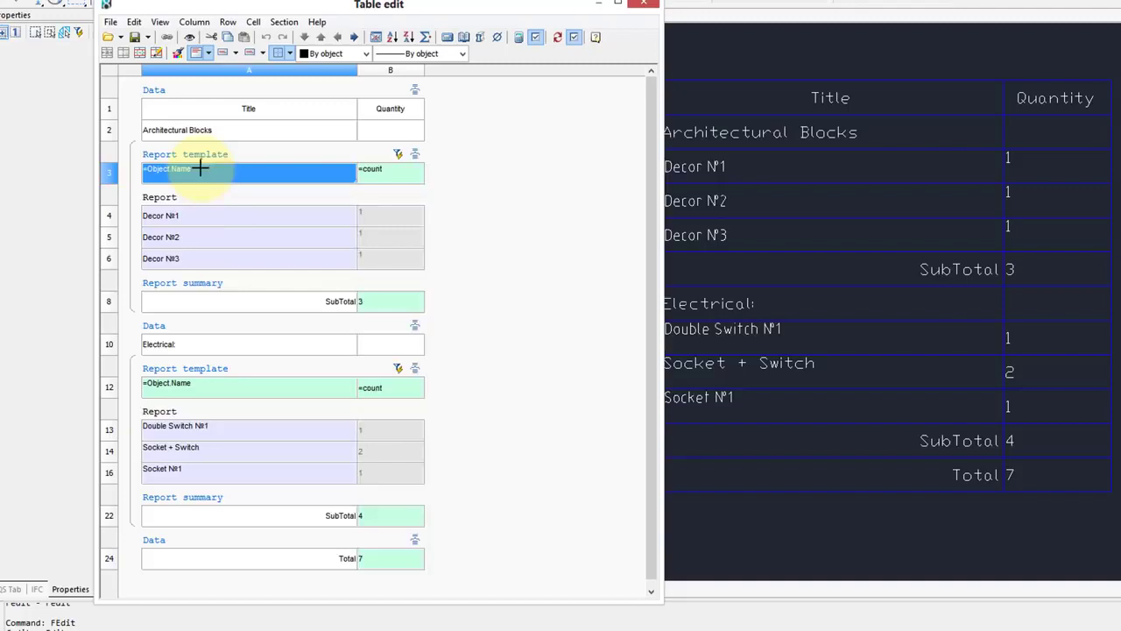
{"action": "right_click", "coordinate": [198, 171]}
{"action": "left_click", "coordinate": [350, 176]}
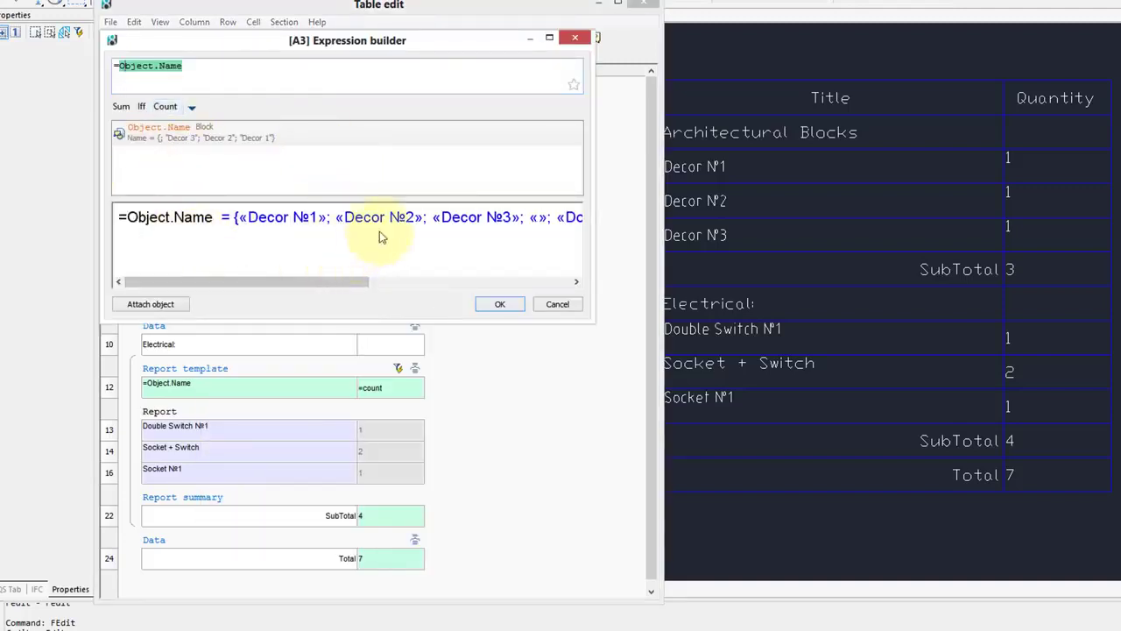
{"action": "left_click_drag", "start_coordinate": [363, 283], "coordinate": [576, 291]}
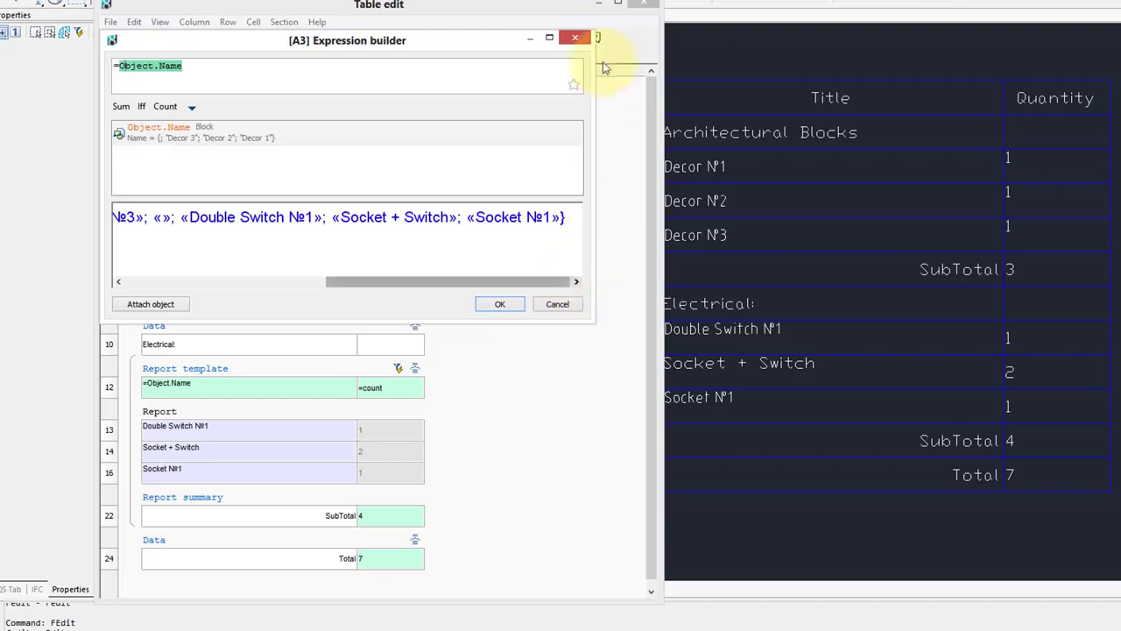
{"action": "left_click", "coordinate": [575, 38]}
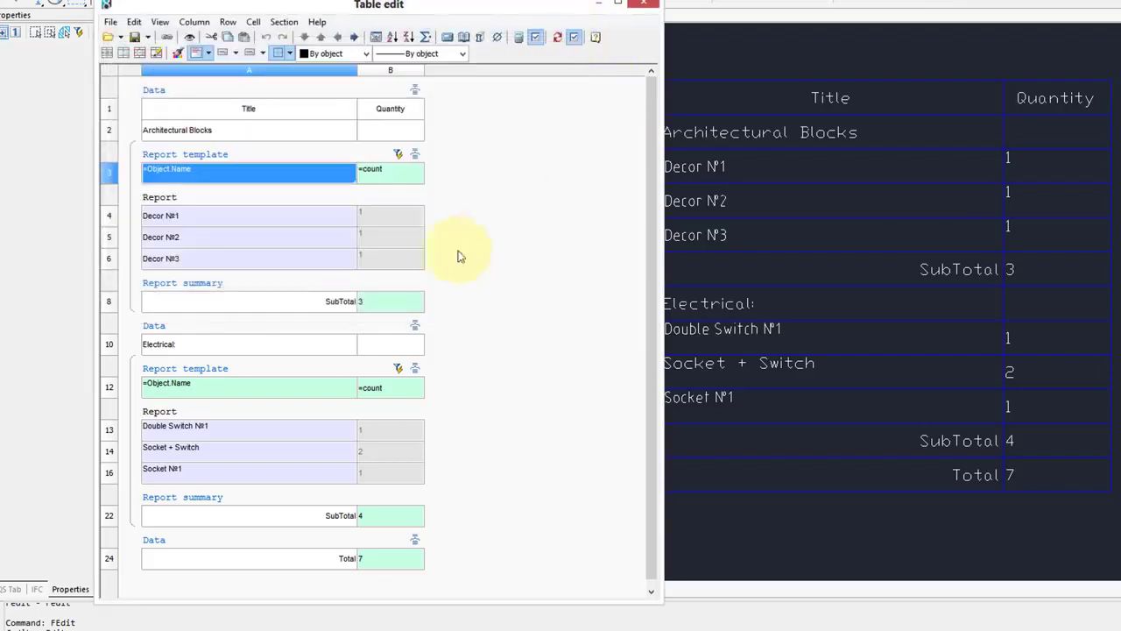
{"action": "left_click", "coordinate": [393, 180]}
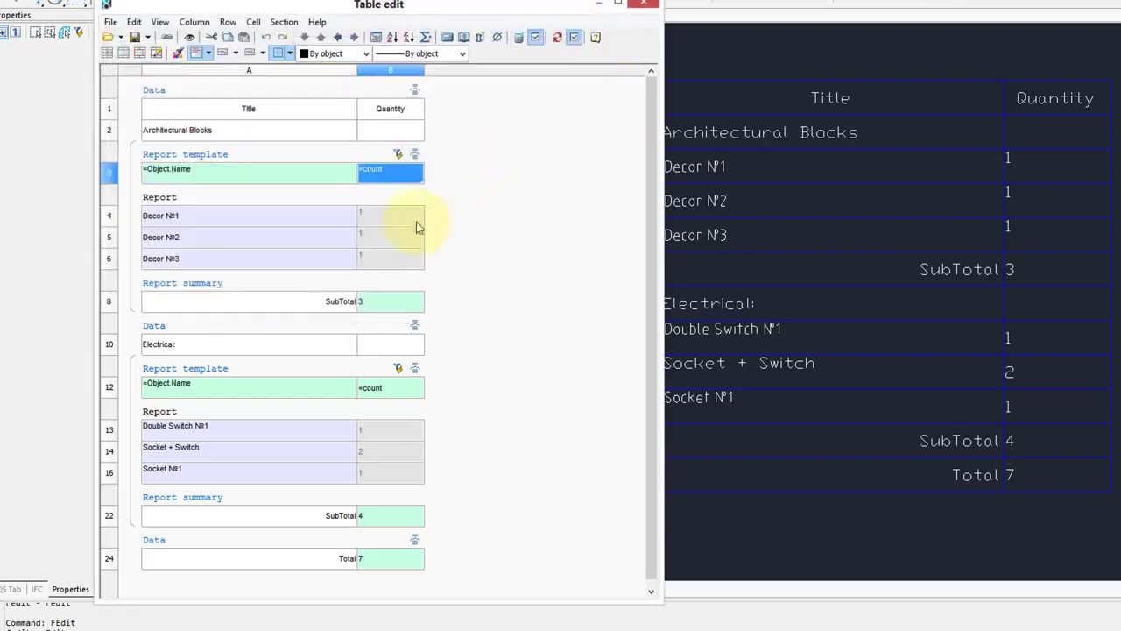
{"action": "left_click", "coordinate": [406, 215]}
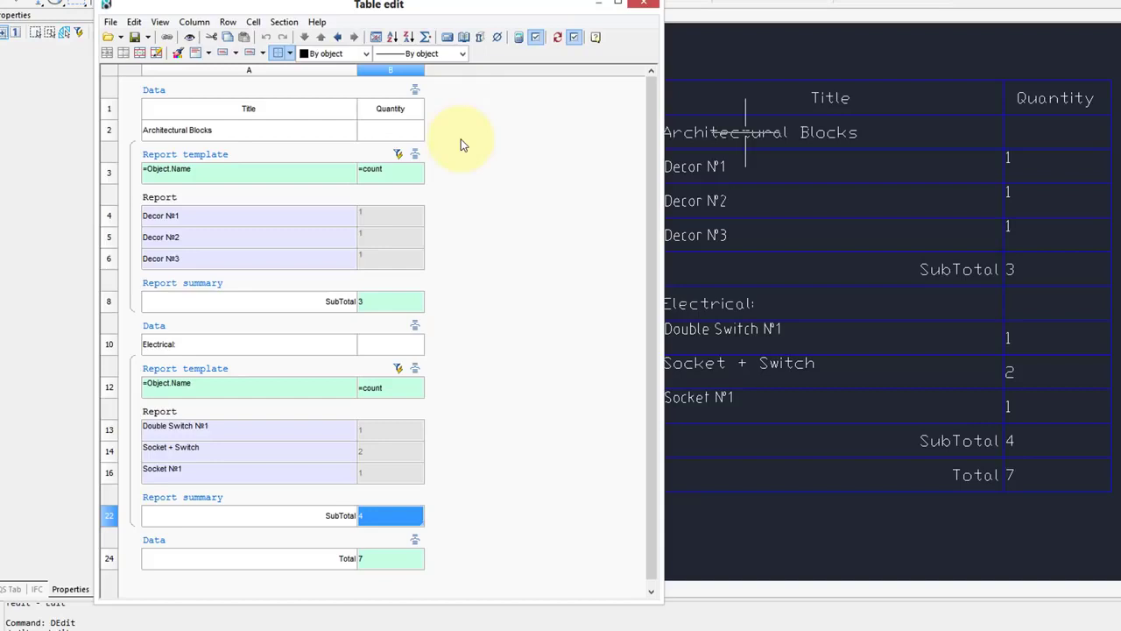
Step: Review the row grouping rule and the layer-based block selection filter of the architectural report template
{"action": "left_click", "coordinate": [416, 156]}
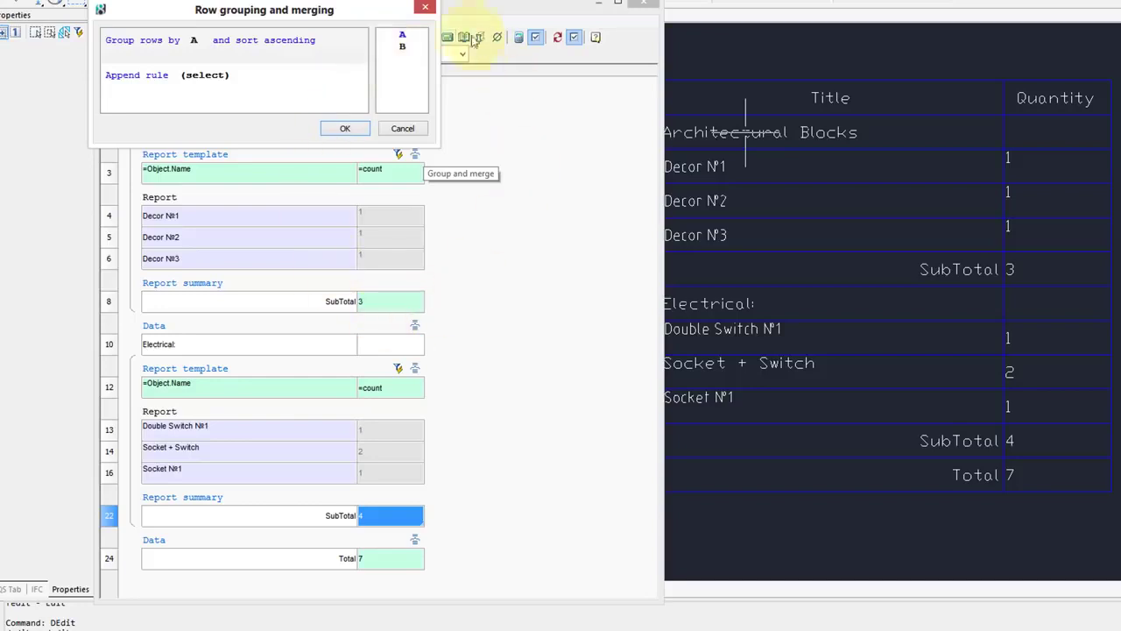
{"action": "left_click", "coordinate": [402, 128]}
{"action": "left_click", "coordinate": [399, 156]}
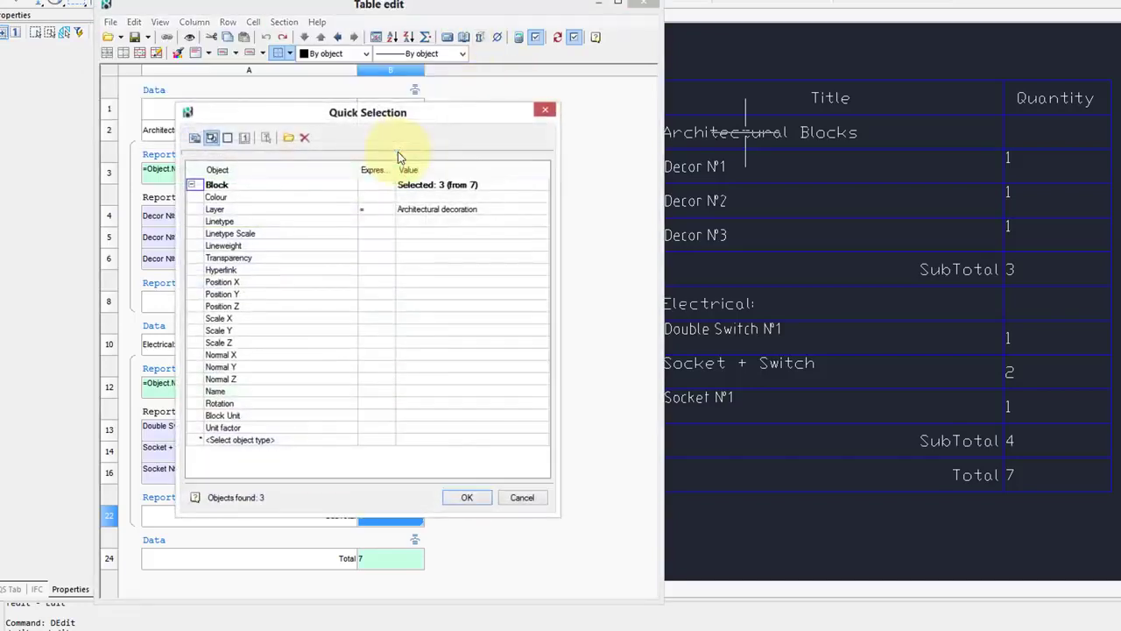
{"action": "left_click", "coordinate": [379, 211]}
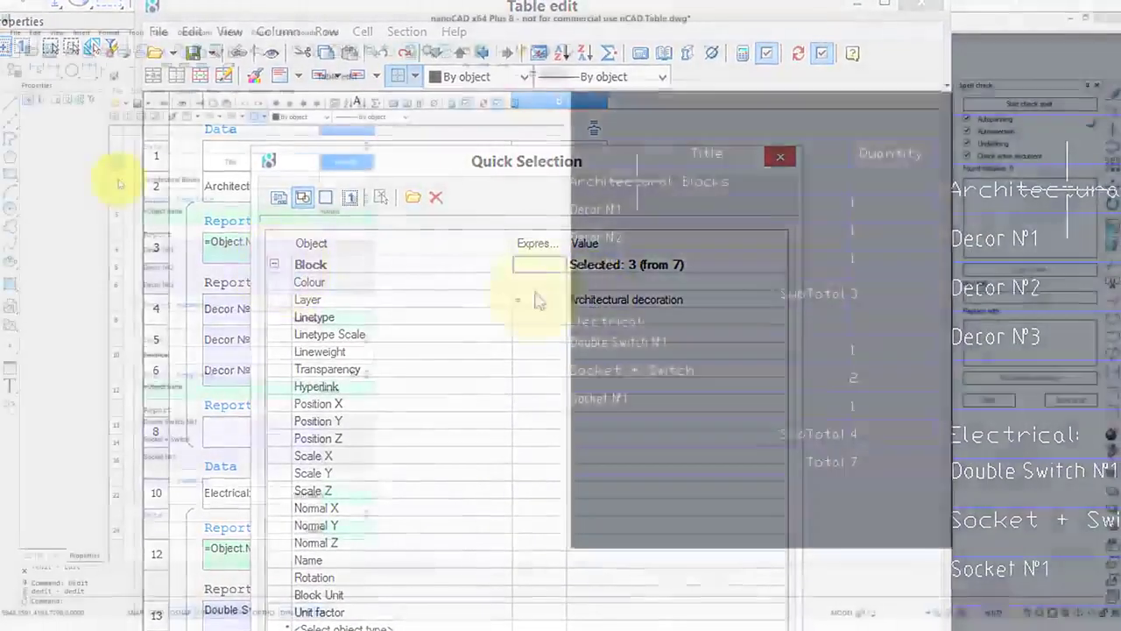
Step: Show the conversion options for the Architectural Blocks row in the table editor
{"action": "right_click", "coordinate": [143, 220]}
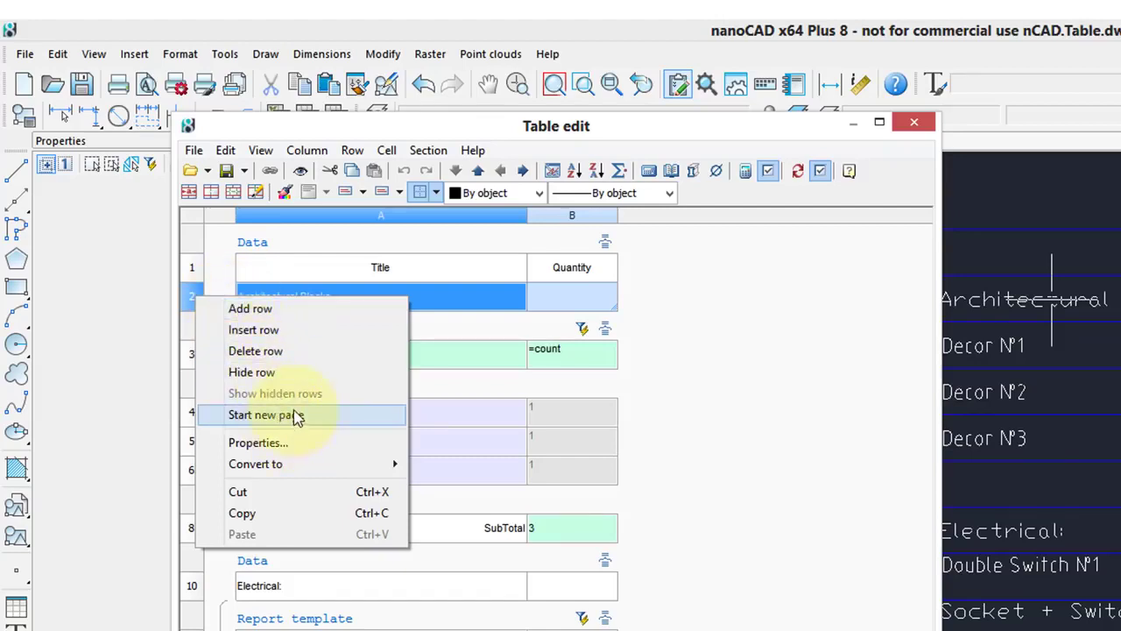
{"action": "mouse_move", "coordinate": [319, 466]}
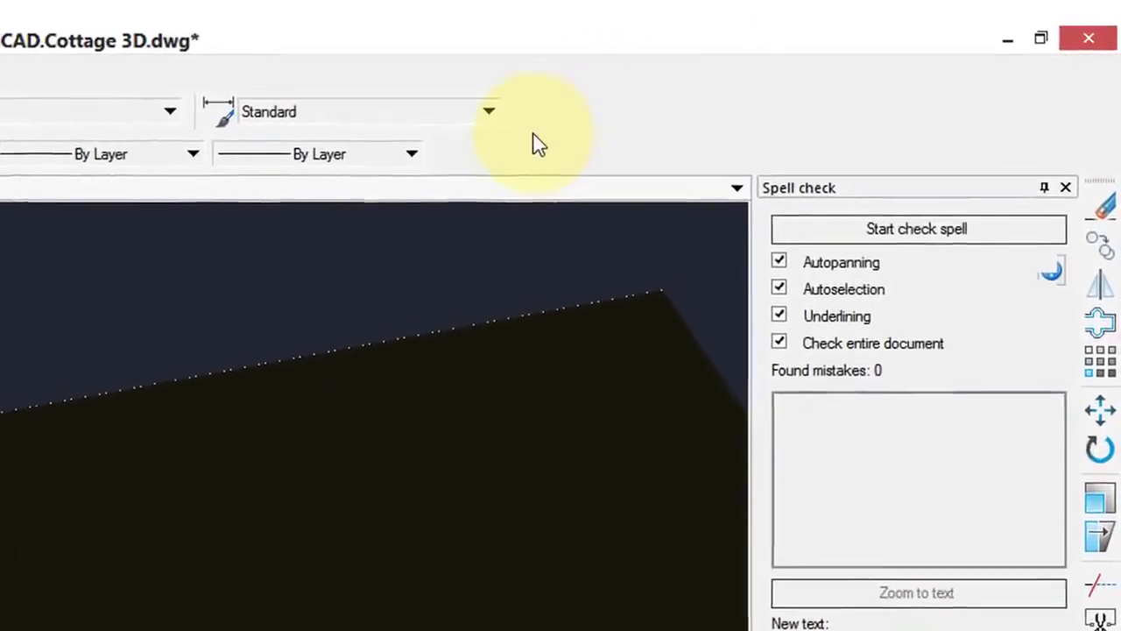
Step: Open the user interface customization from the Cottage 3D drawing and review its toolbar and status bar configuration
{"action": "right_click", "coordinate": [549, 131]}
{"action": "left_click", "coordinate": [602, 143]}
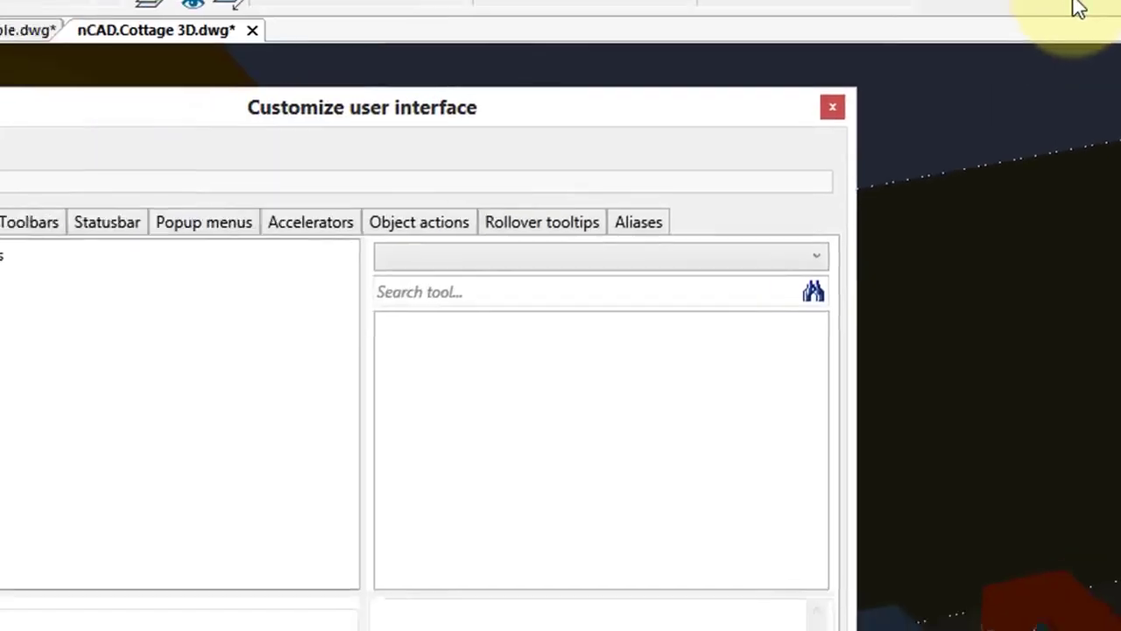
{"action": "left_click", "coordinate": [179, 177]}
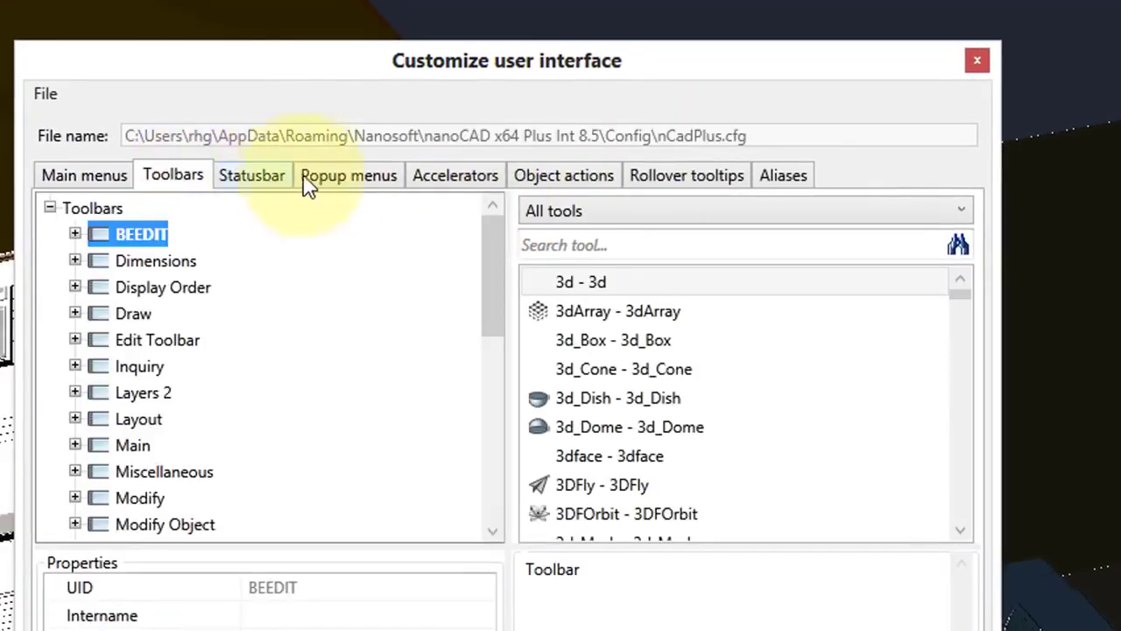
{"action": "left_click", "coordinate": [279, 182]}
{"action": "left_click", "coordinate": [333, 179]}
{"action": "left_click", "coordinate": [233, 181]}
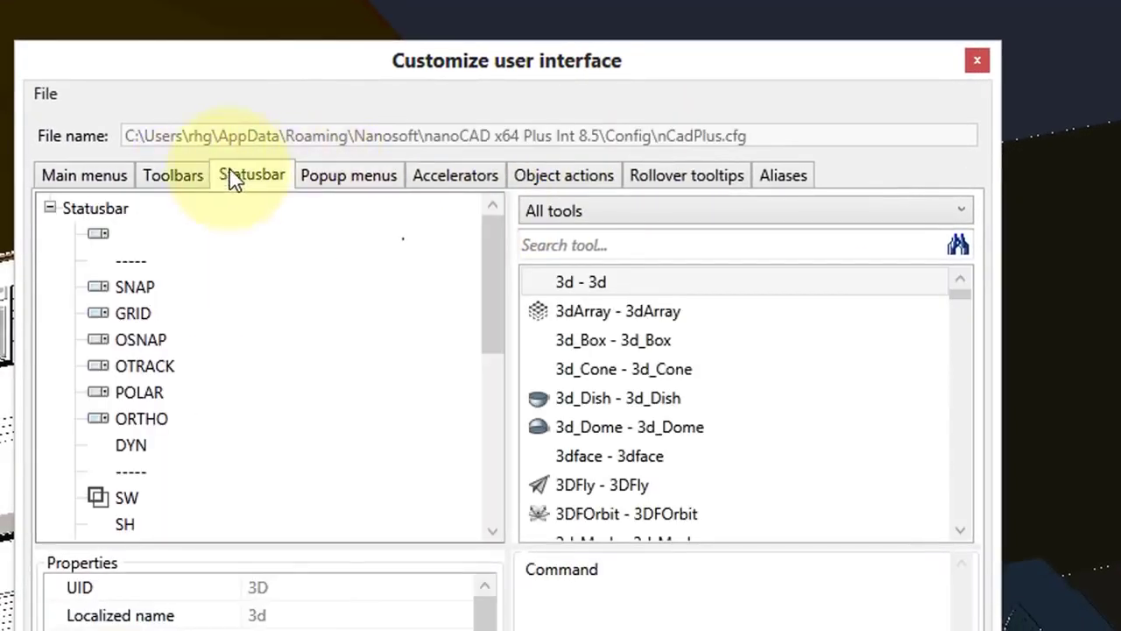
Step: Review the popup menu and accelerator configuration, and expand the object actions assigned to 2D Polyline
{"action": "left_click", "coordinate": [348, 182]}
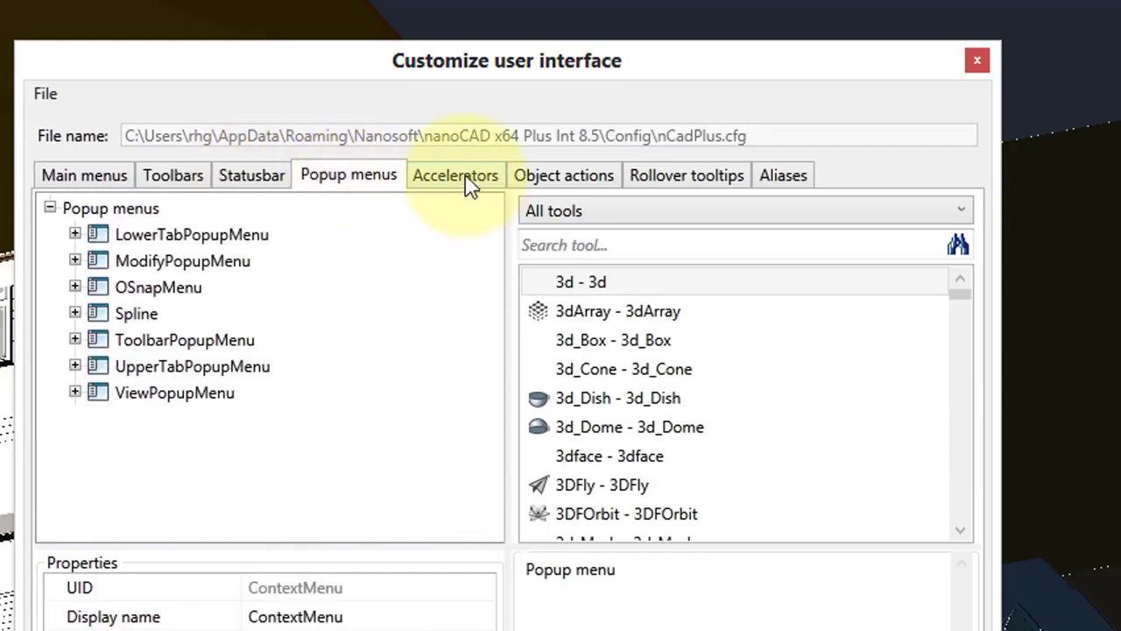
{"action": "left_click", "coordinate": [442, 181]}
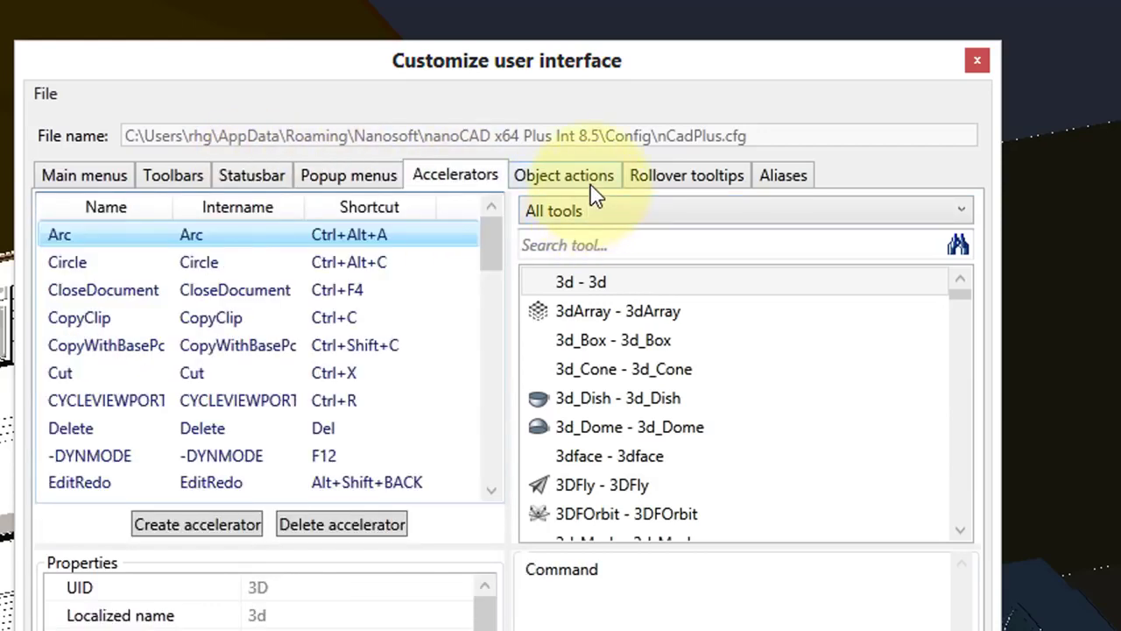
{"action": "left_click", "coordinate": [593, 180]}
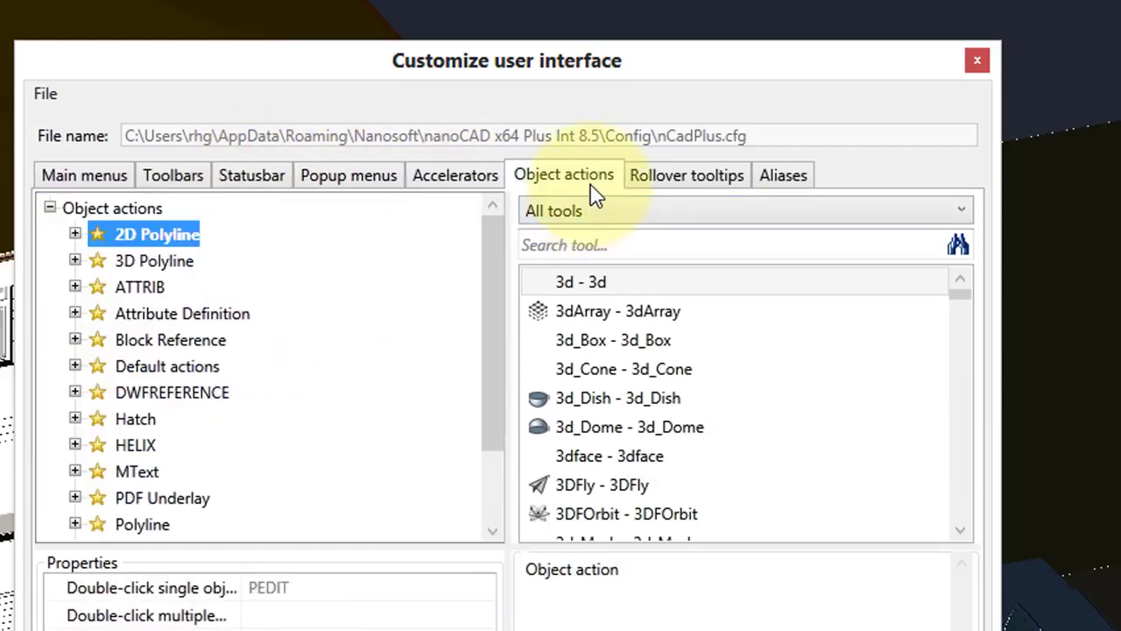
{"action": "left_click", "coordinate": [74, 234]}
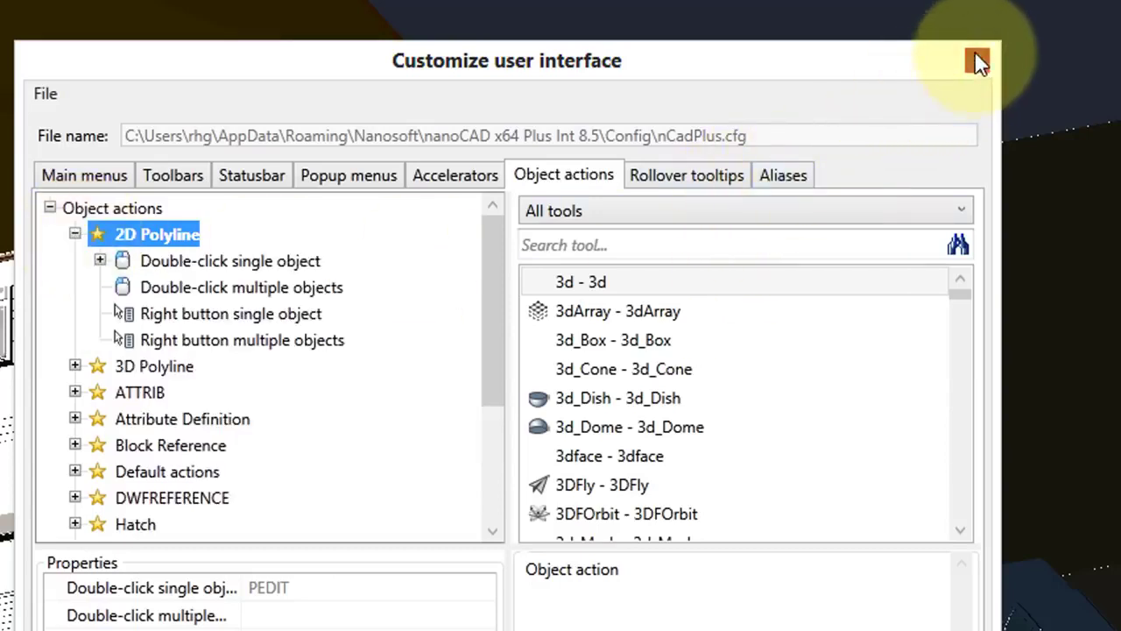